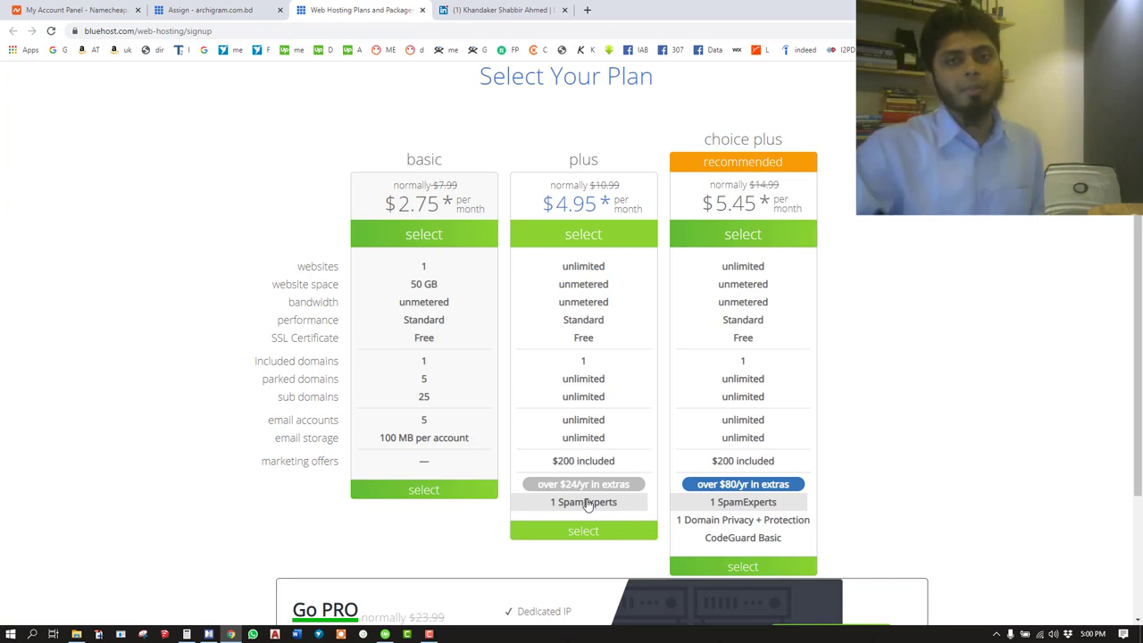
Review the Bluehost hosting plans from basic to Go PRO, and open the home page of the Bluehost account.
scroll(911, 236, down, 2)
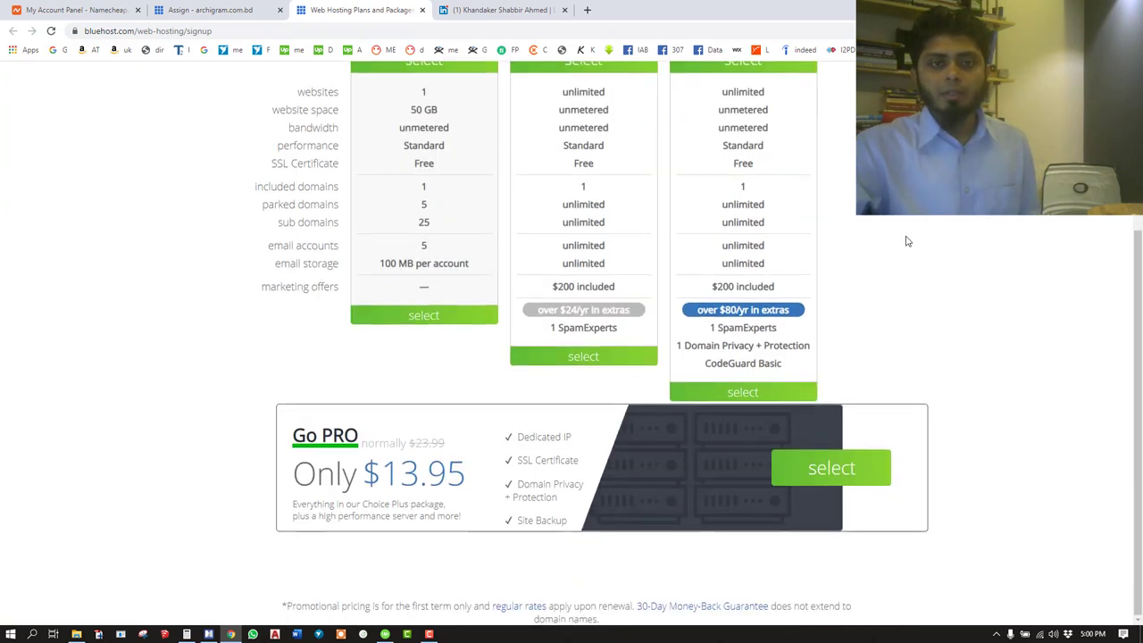
scroll(905, 241, up, 2)
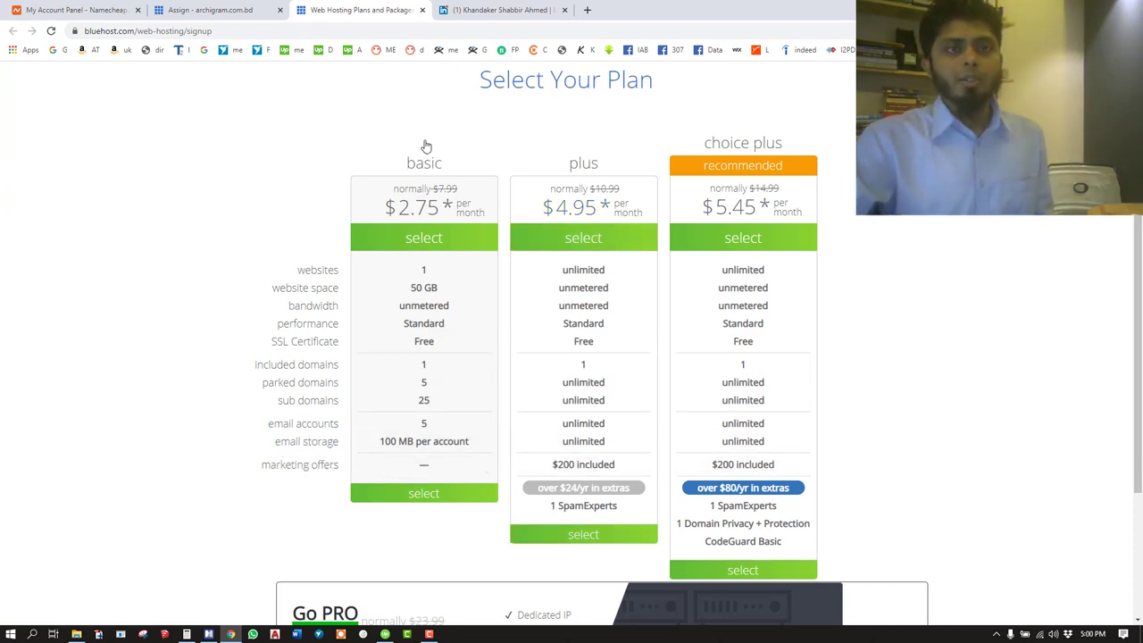
scroll(419, 151, up, 1)
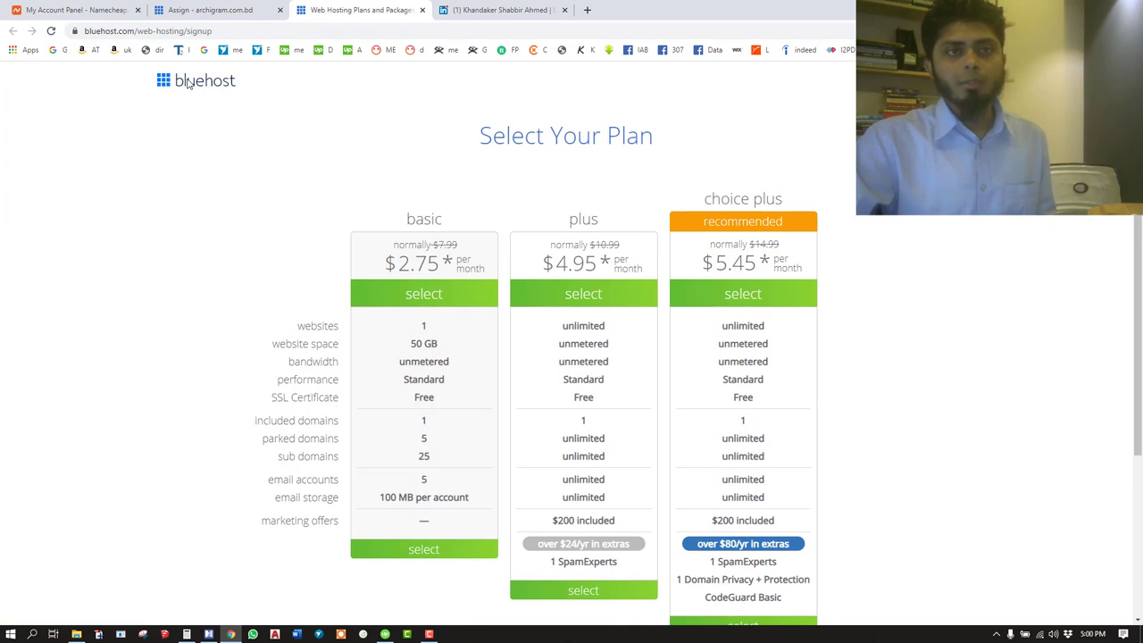
click(237, 9)
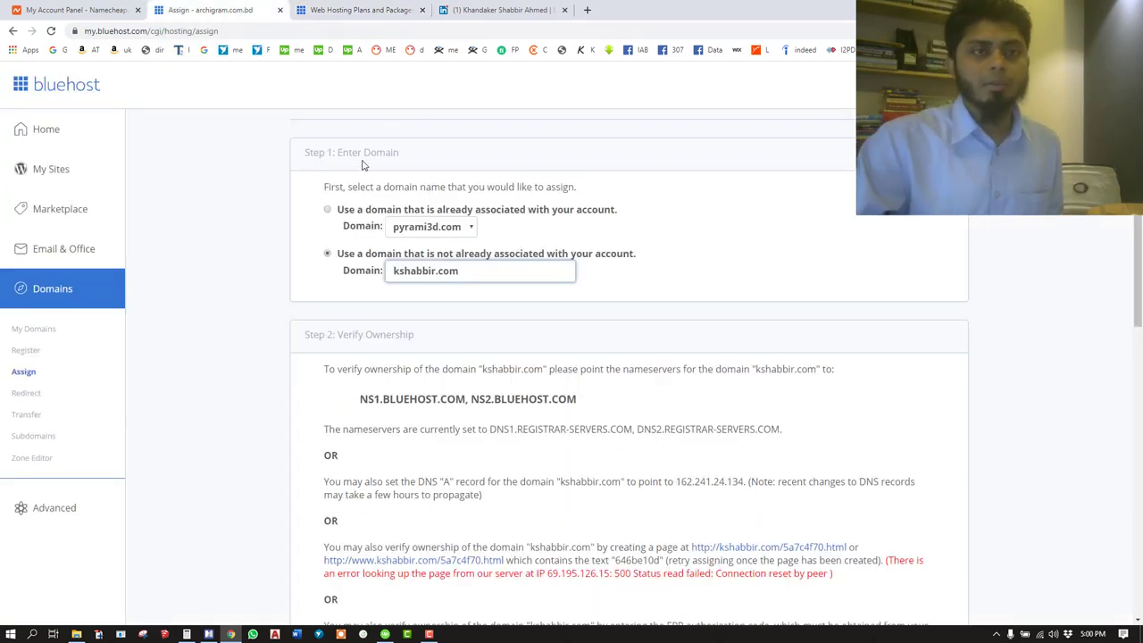
click(41, 132)
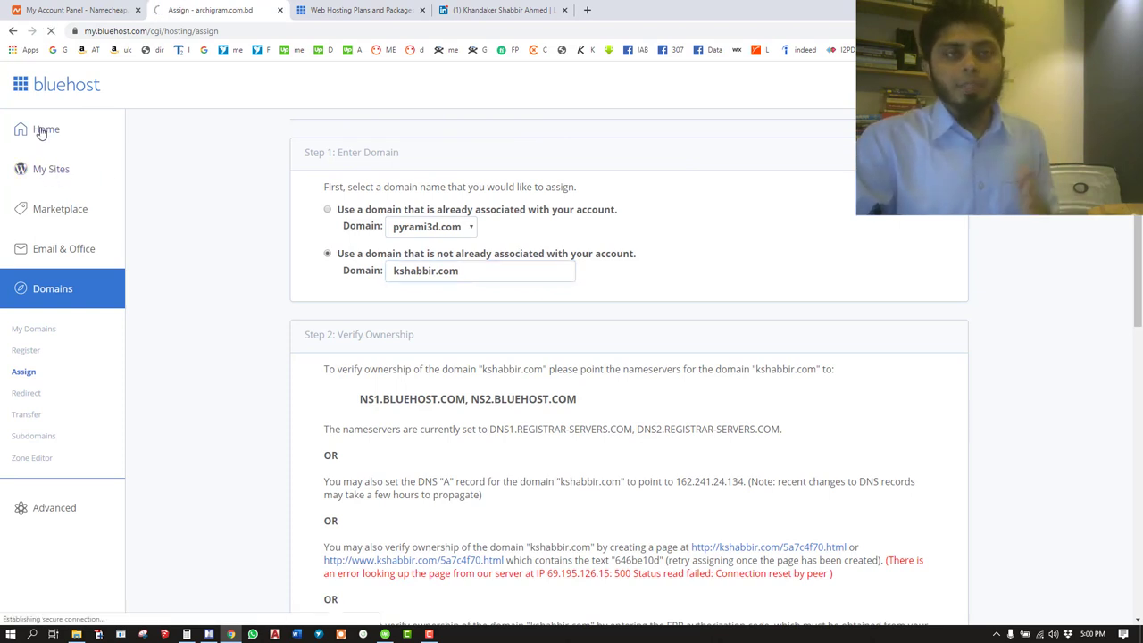
Look over the Namecheap dashboard's recently active domains, the Bluehost account home page and the hosting plans.
key(ctrl+shift+Tab)
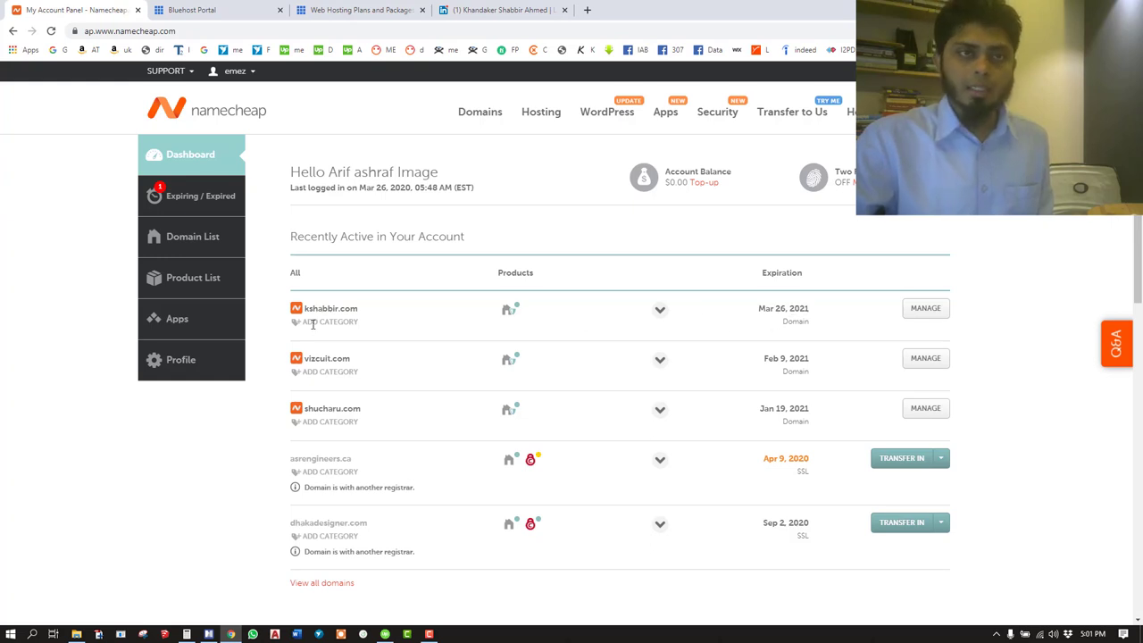
click(223, 10)
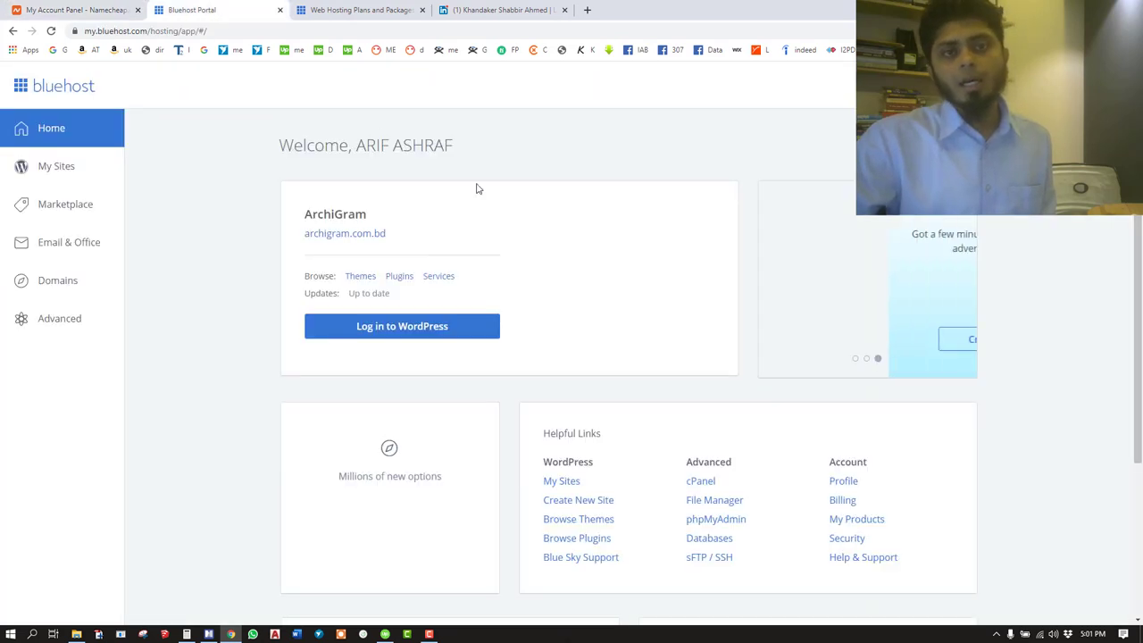
click(342, 7)
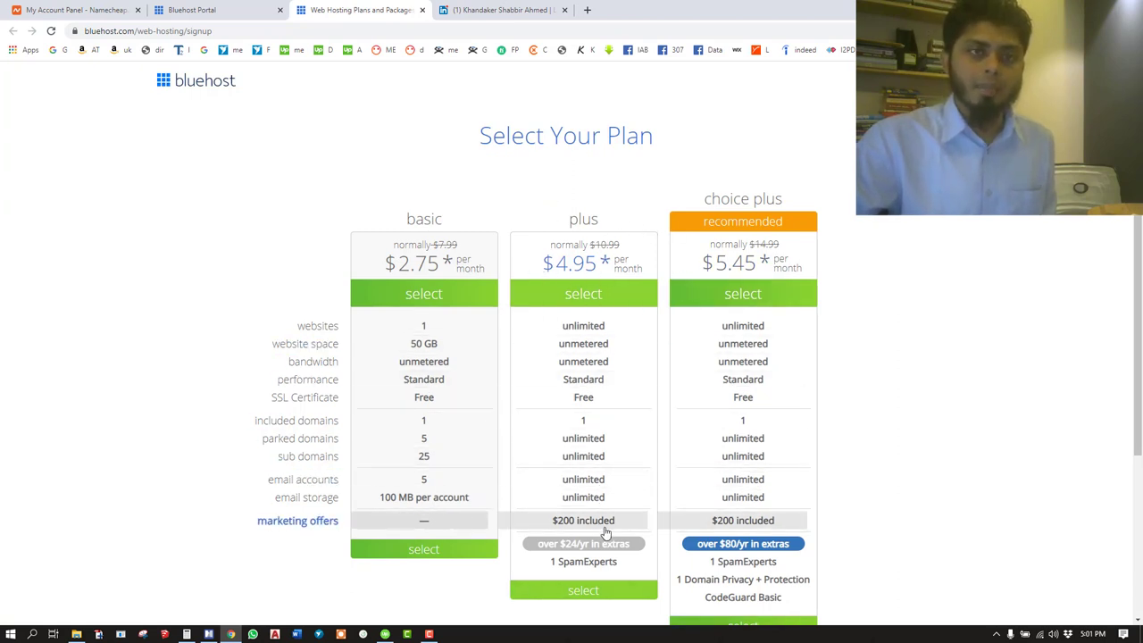
click(214, 7)
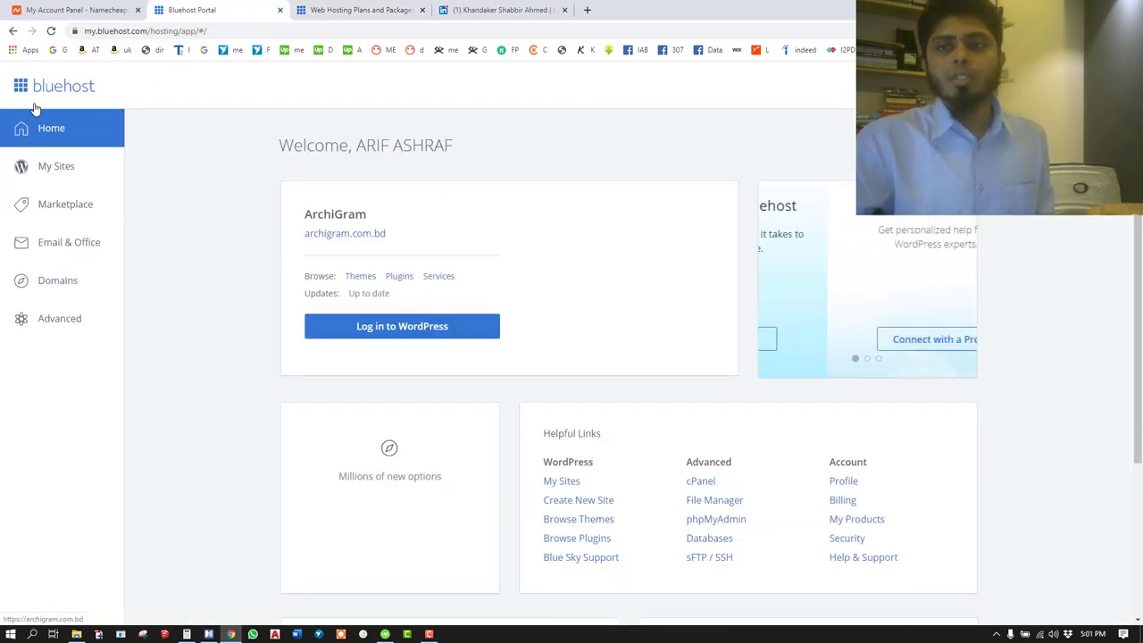
Open the Bluehost account's domain list and compare it with the domains registered at Namecheap.
click(53, 280)
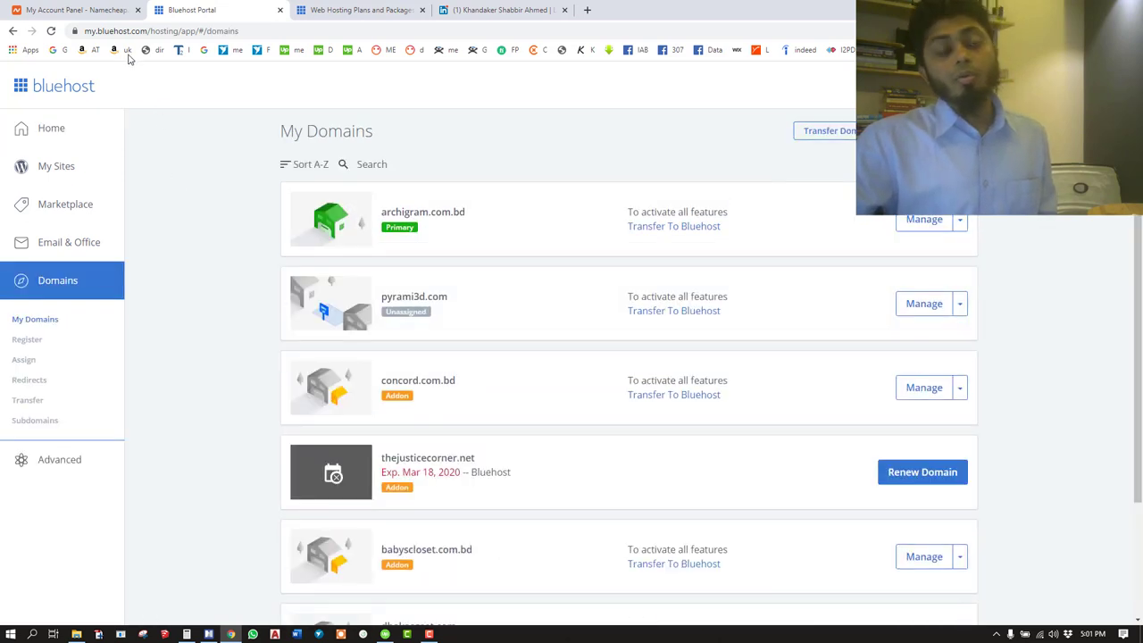
click(89, 11)
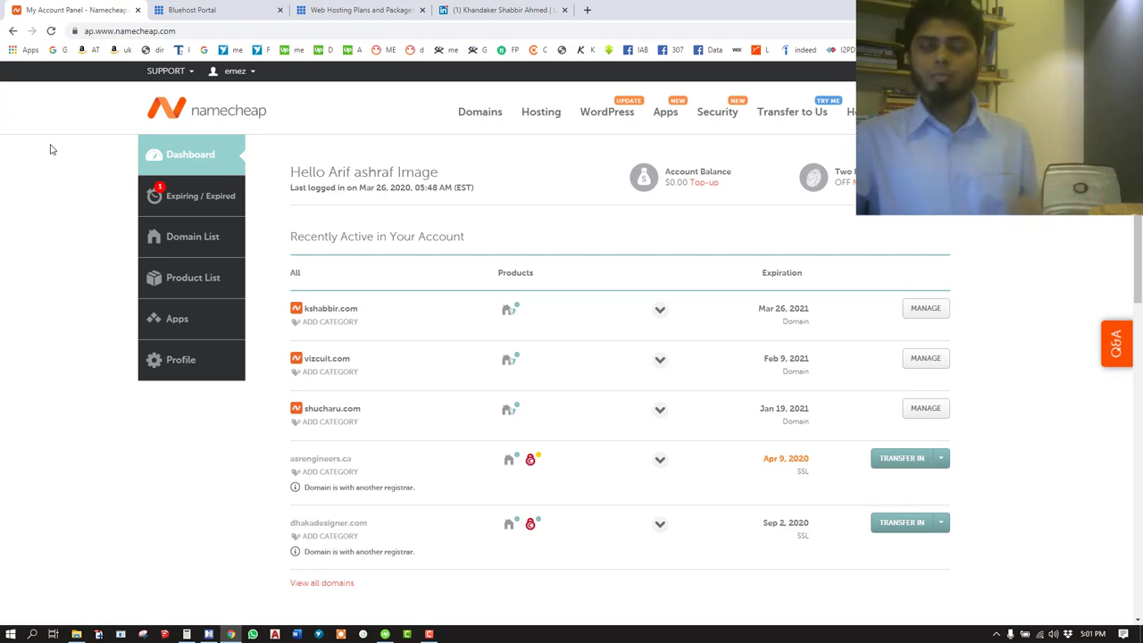
click(219, 10)
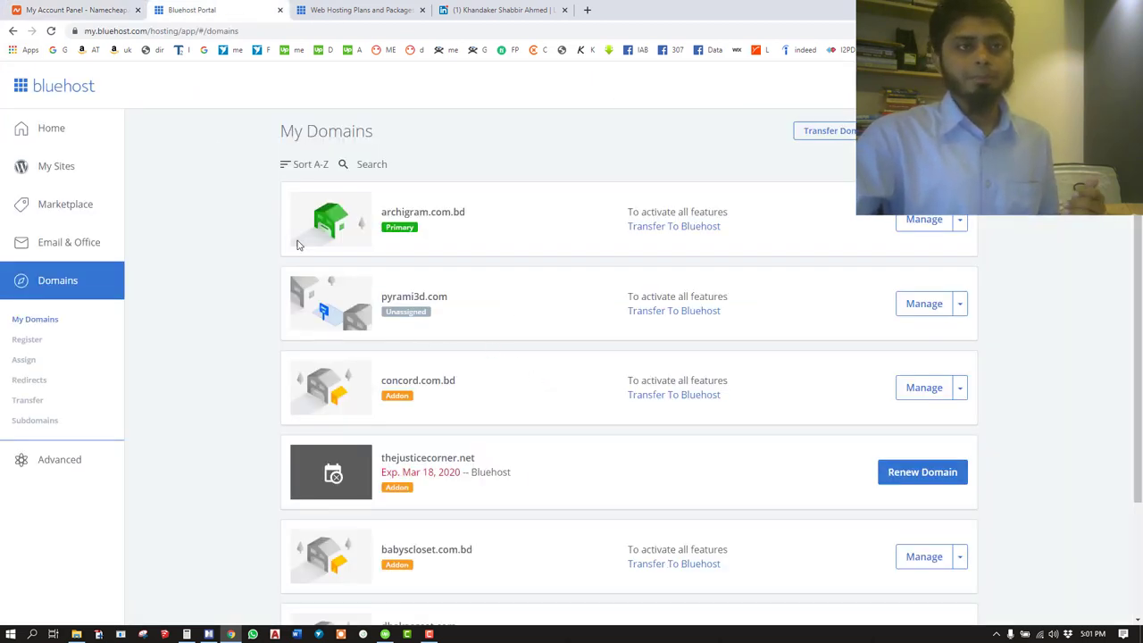
click(85, 10)
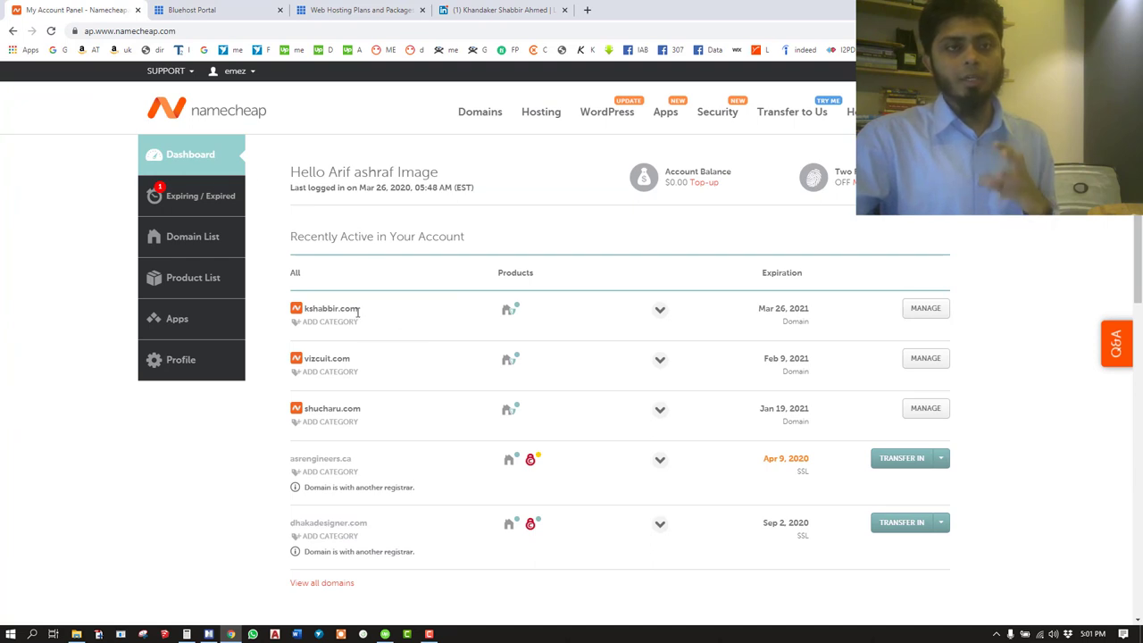
click(228, 9)
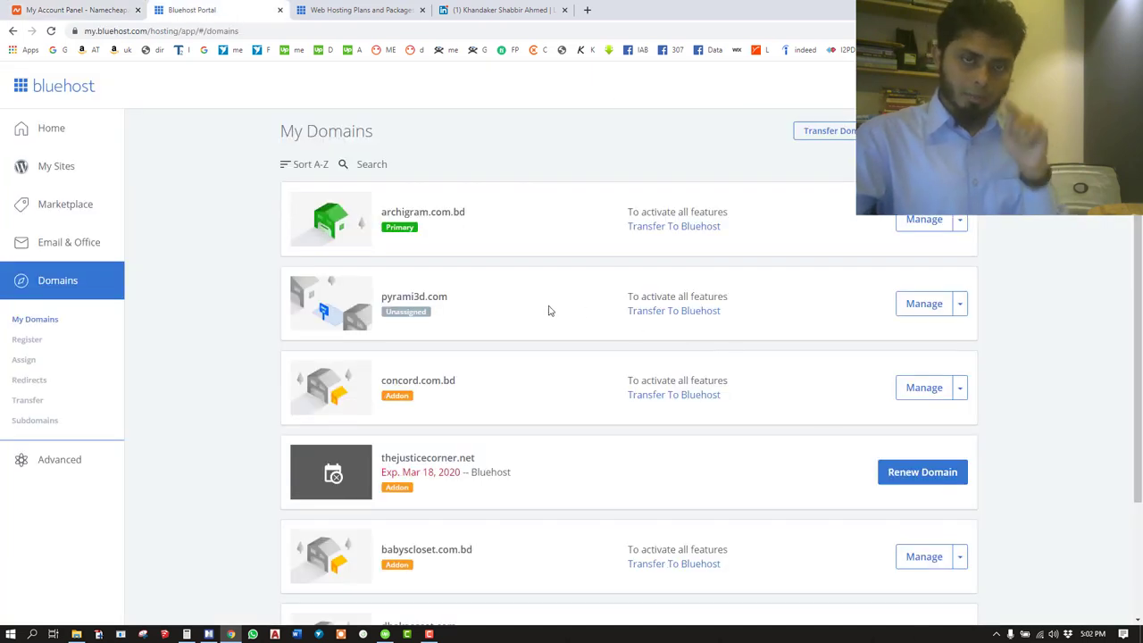
Open Bluehost's Assign Domain page and check which domains already associated with the account can be chosen.
click(27, 361)
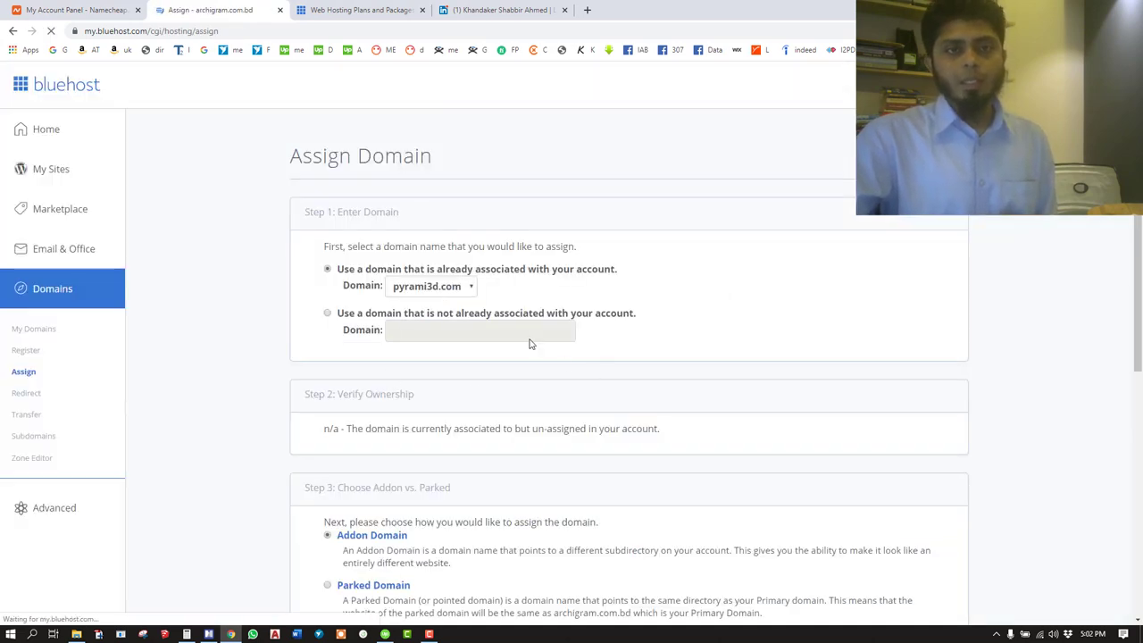
click(351, 318)
click(342, 270)
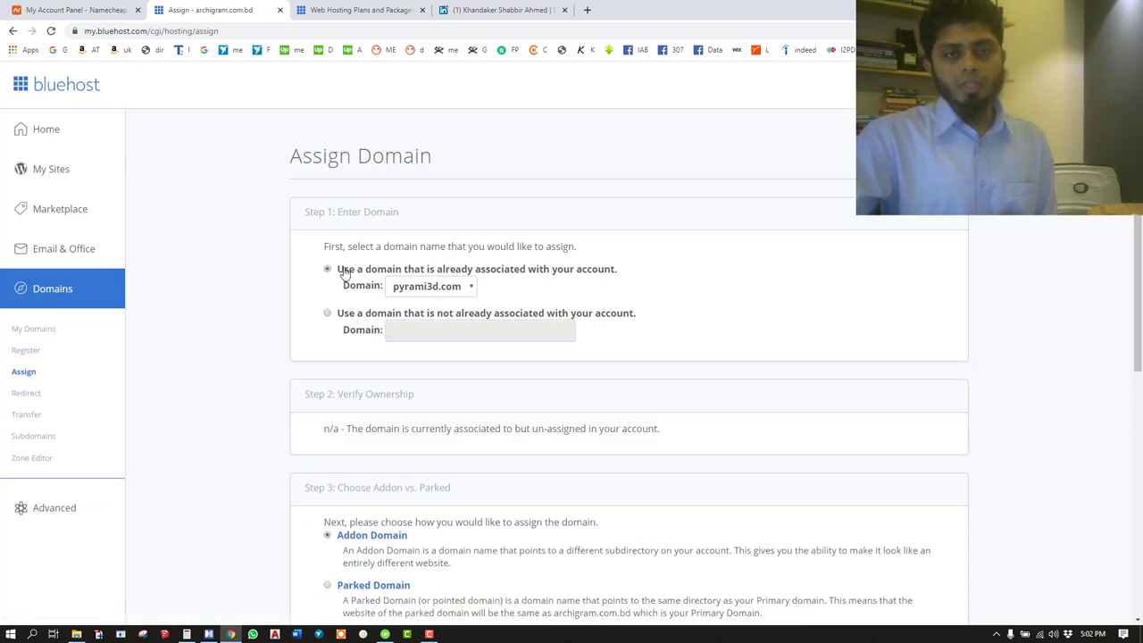
click(467, 294)
click(462, 296)
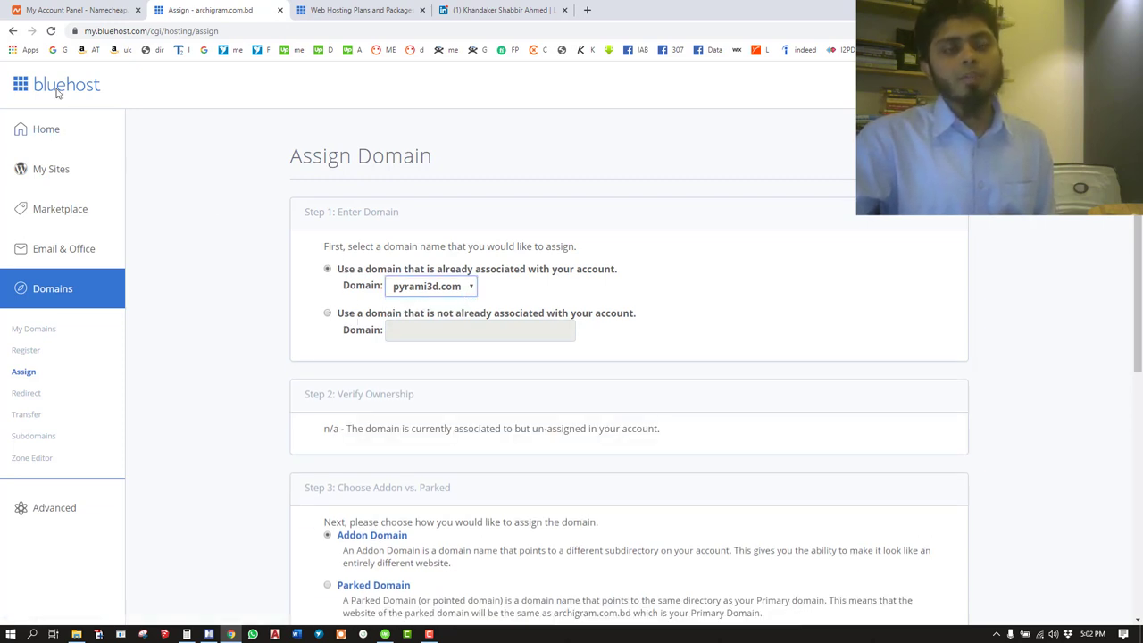
click(443, 292)
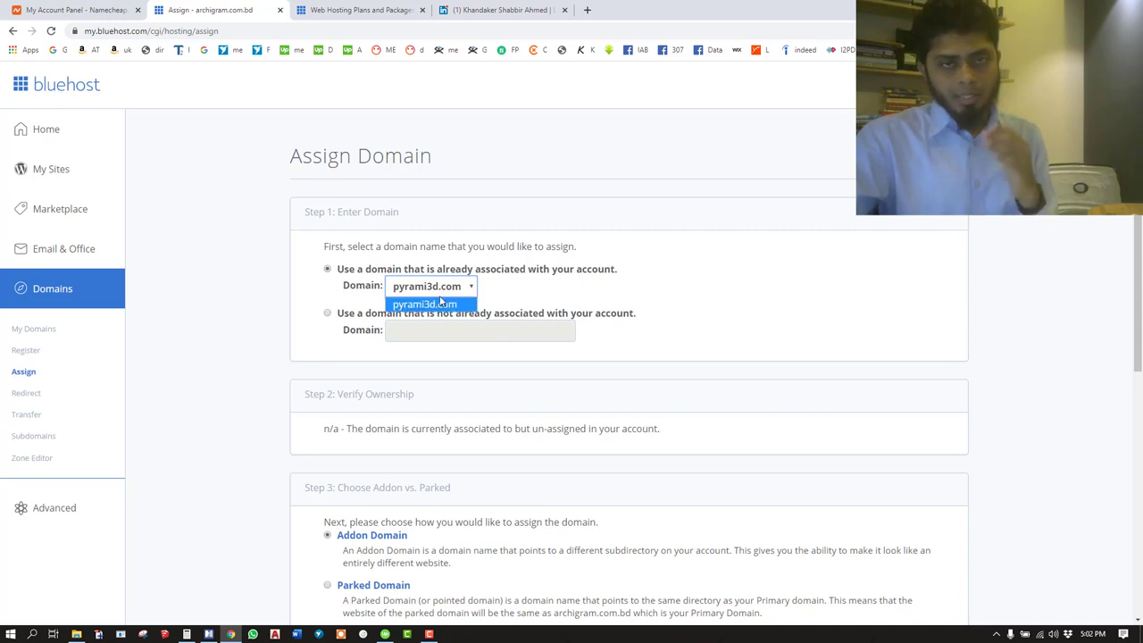
click(215, 342)
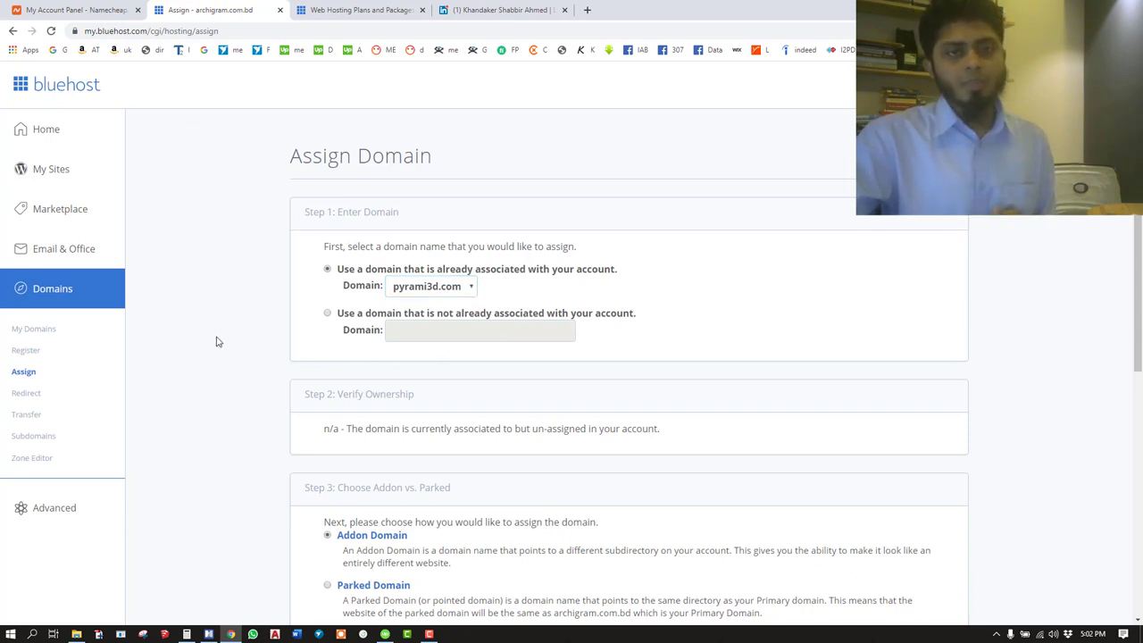
Choose to assign a domain not already associated with the account and enter kshabbir.com as its name.
click(328, 315)
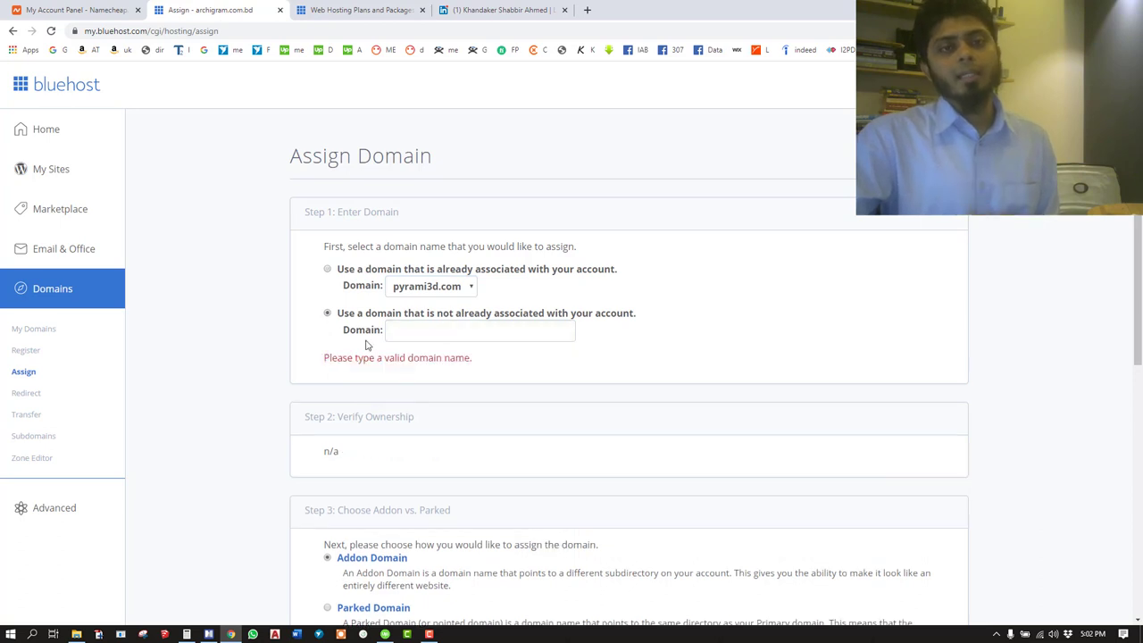
click(87, 12)
click(210, 10)
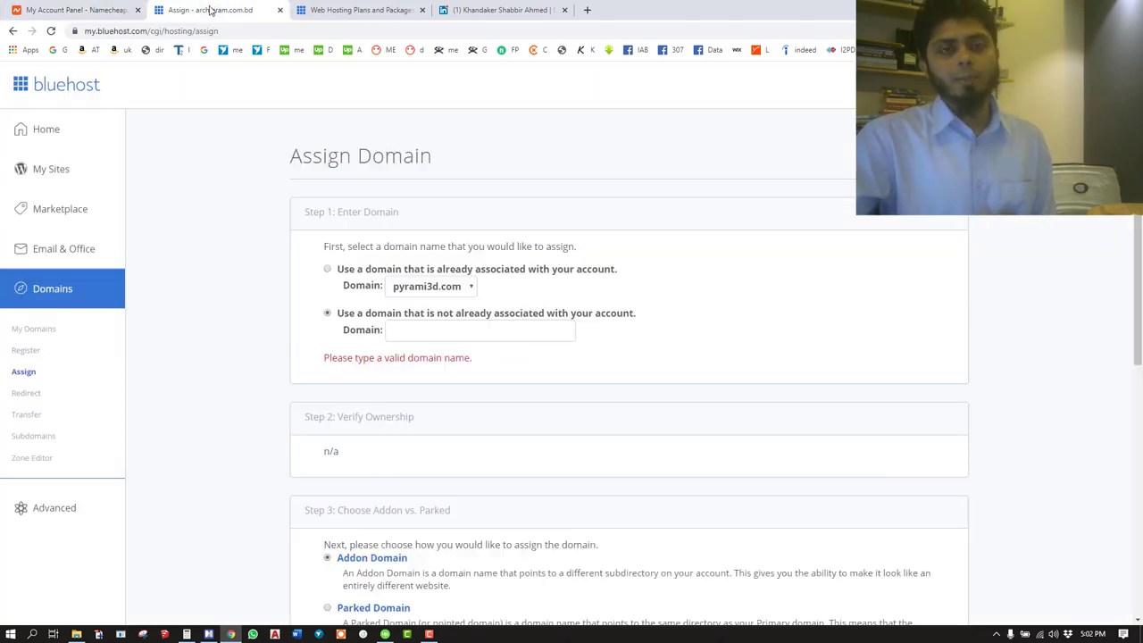
click(445, 331)
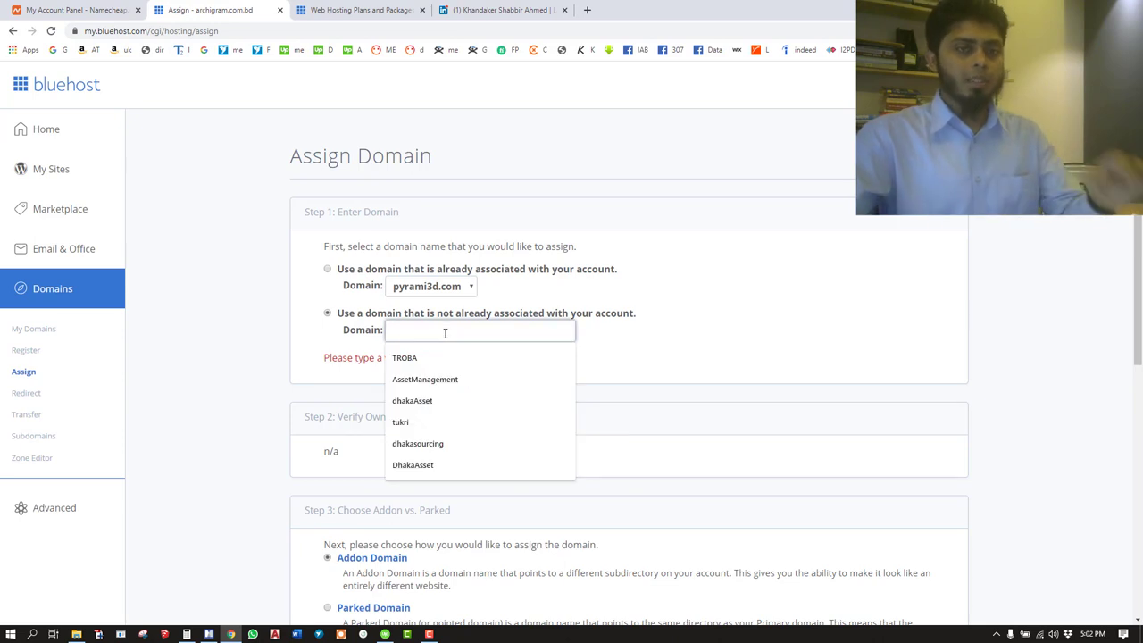
text(ks)
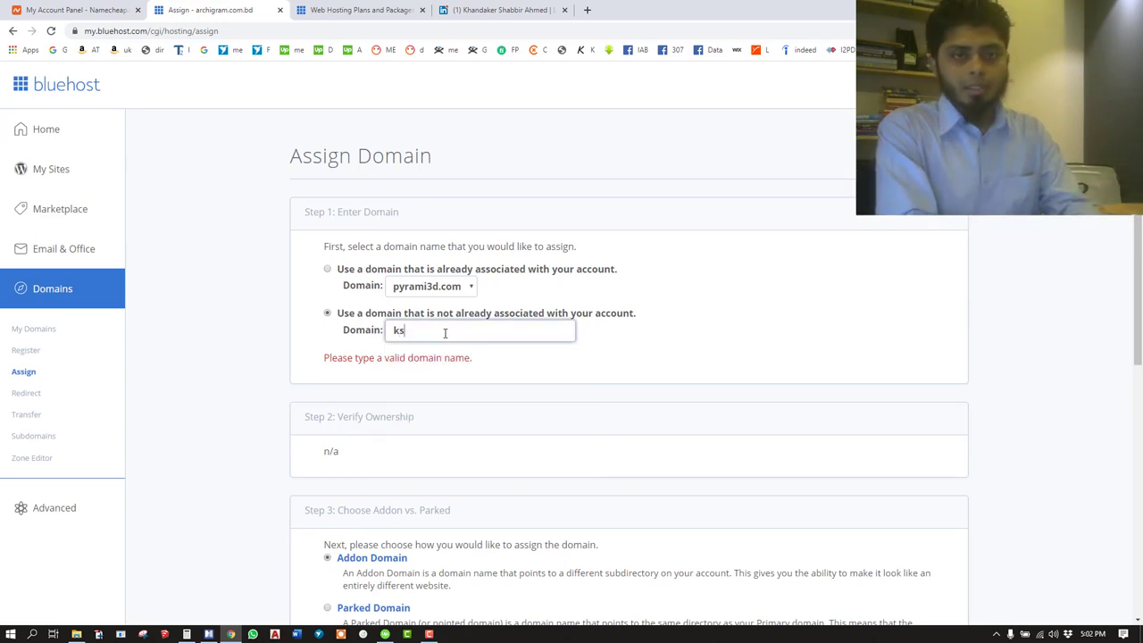
text(habbi)
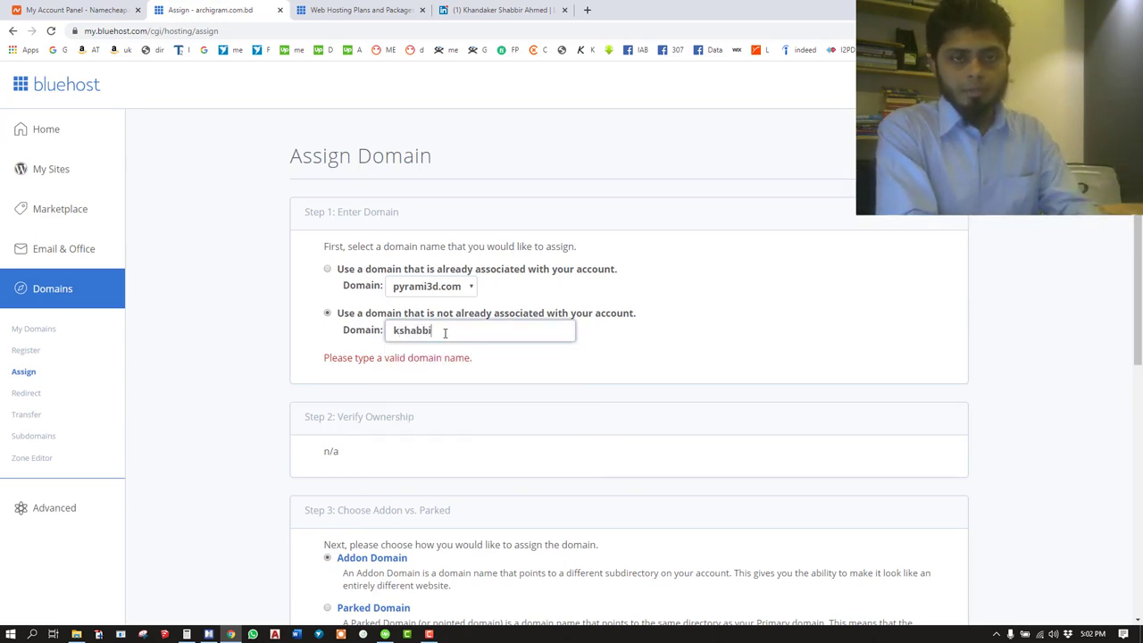
text(r.com)
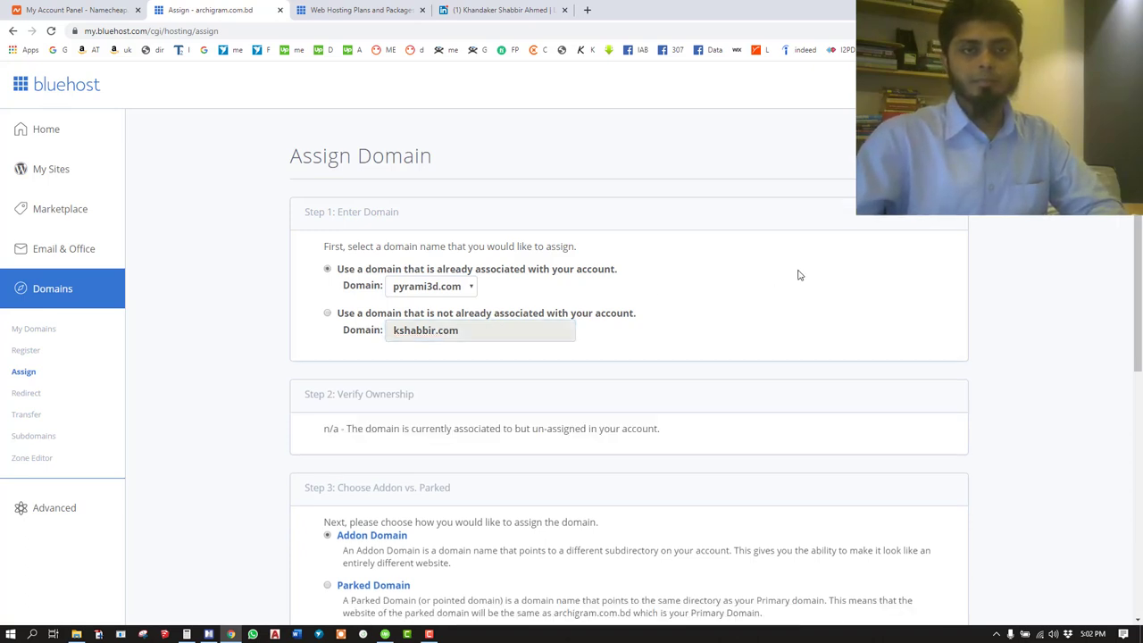
click(471, 333)
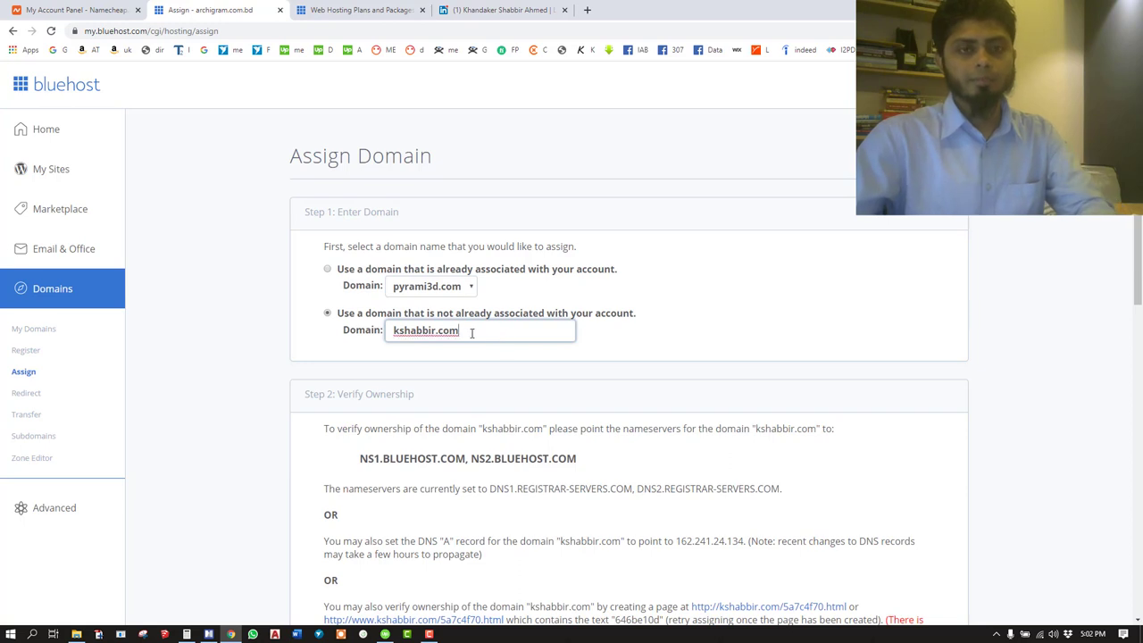
Examine the ownership verification options for kshabbir.com on Bluehost and the domain's entry on the Namecheap dashboard.
scroll(477, 353, down, 2)
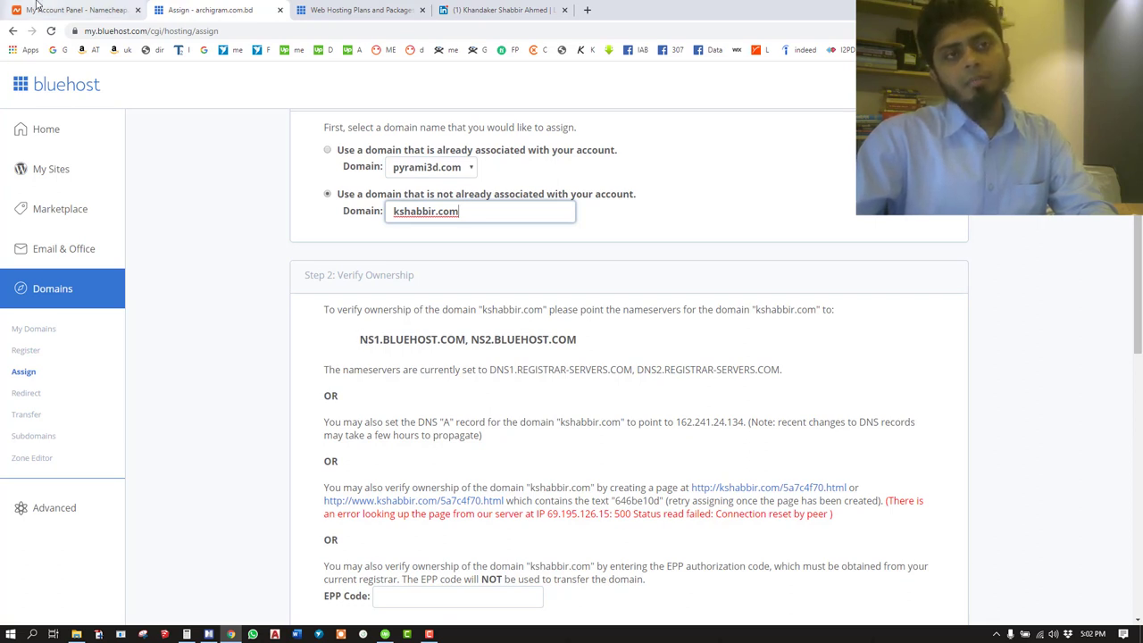
scroll(425, 446, down, 1)
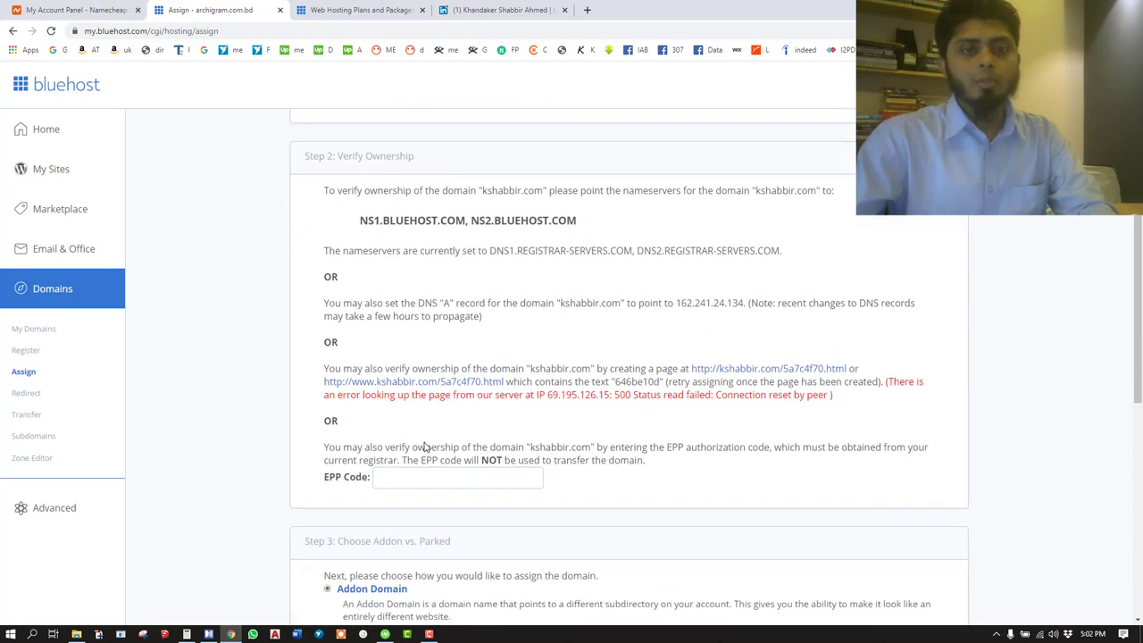
scroll(434, 445, up, 1)
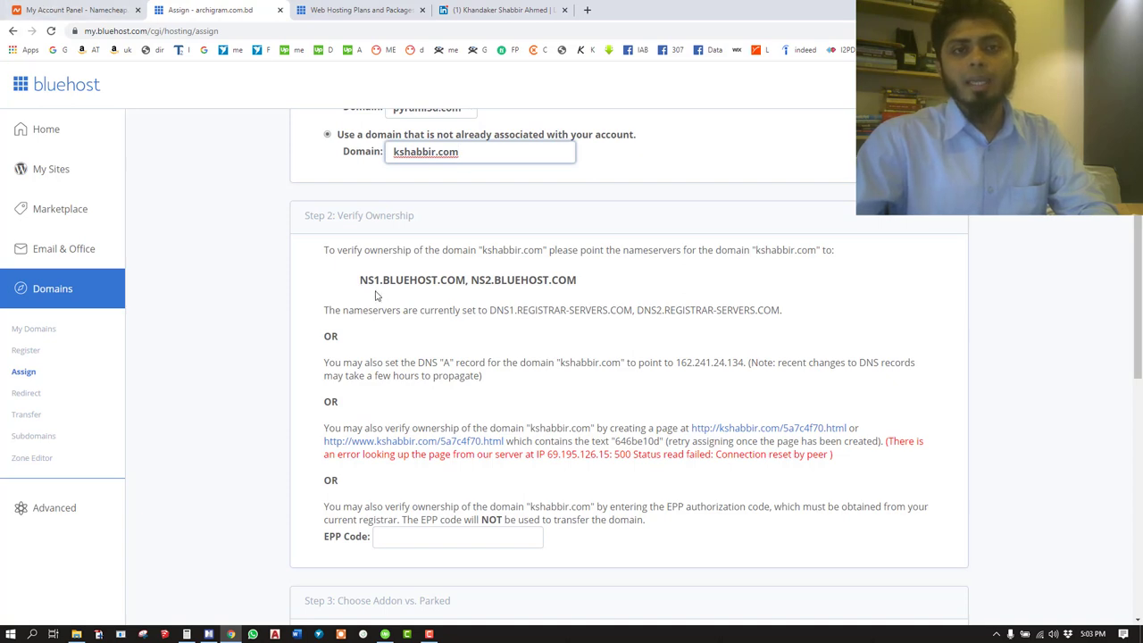
click(76, 10)
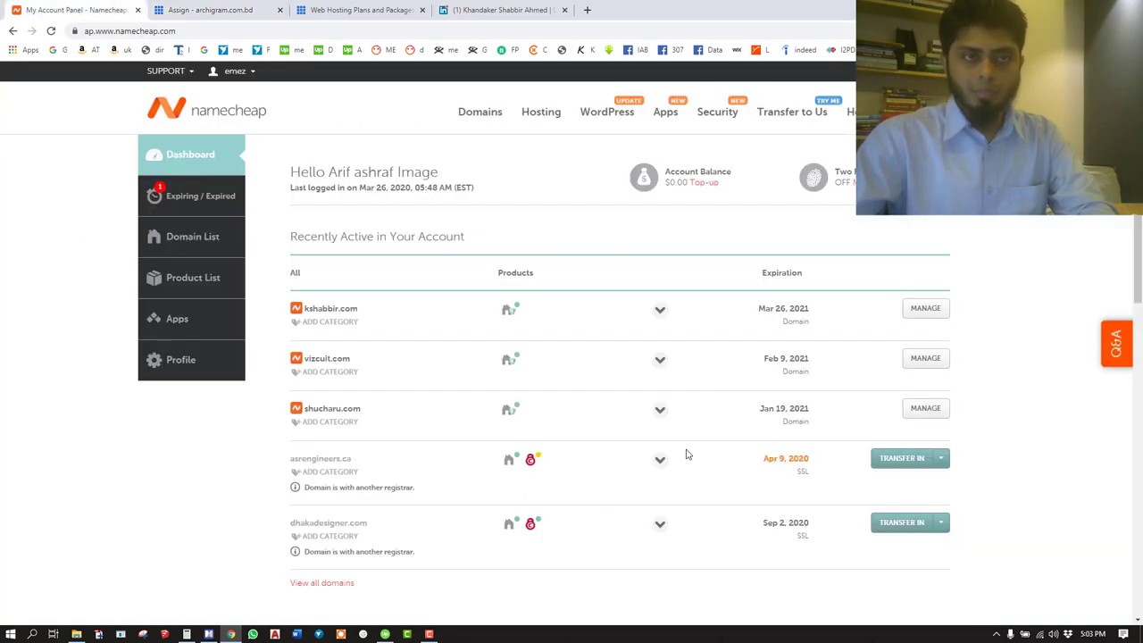
click(172, 11)
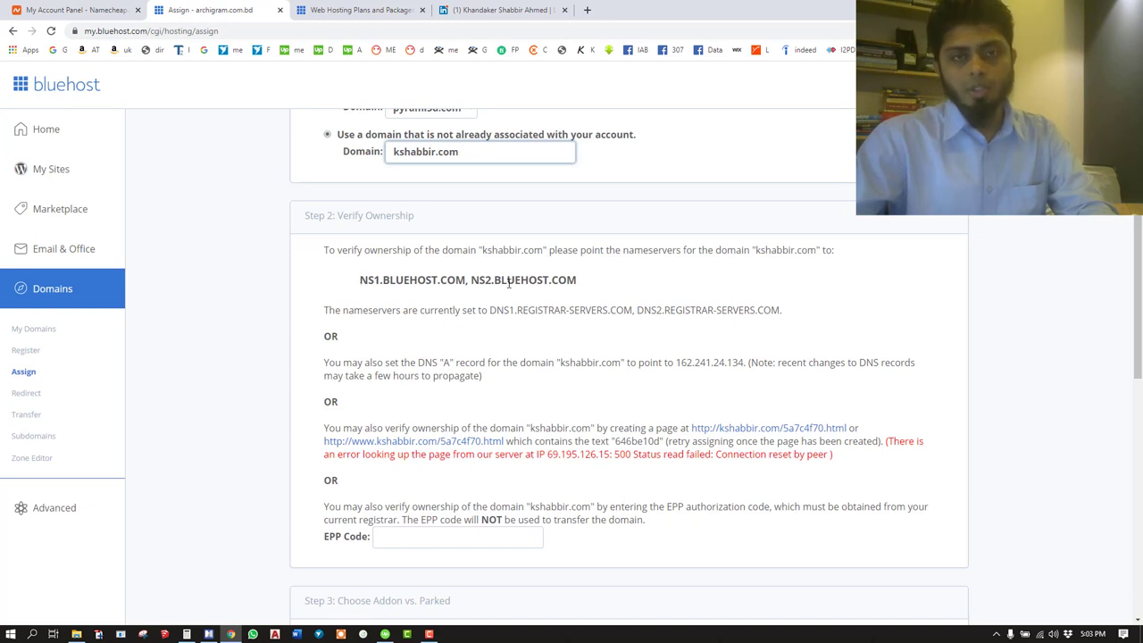
Highlight the first required nameserver, NS1.BLUEHOST.COM, in the verification instructions and look at the Namecheap dashboard where the domain is managed.
drag(578, 284, 399, 310)
click(349, 315)
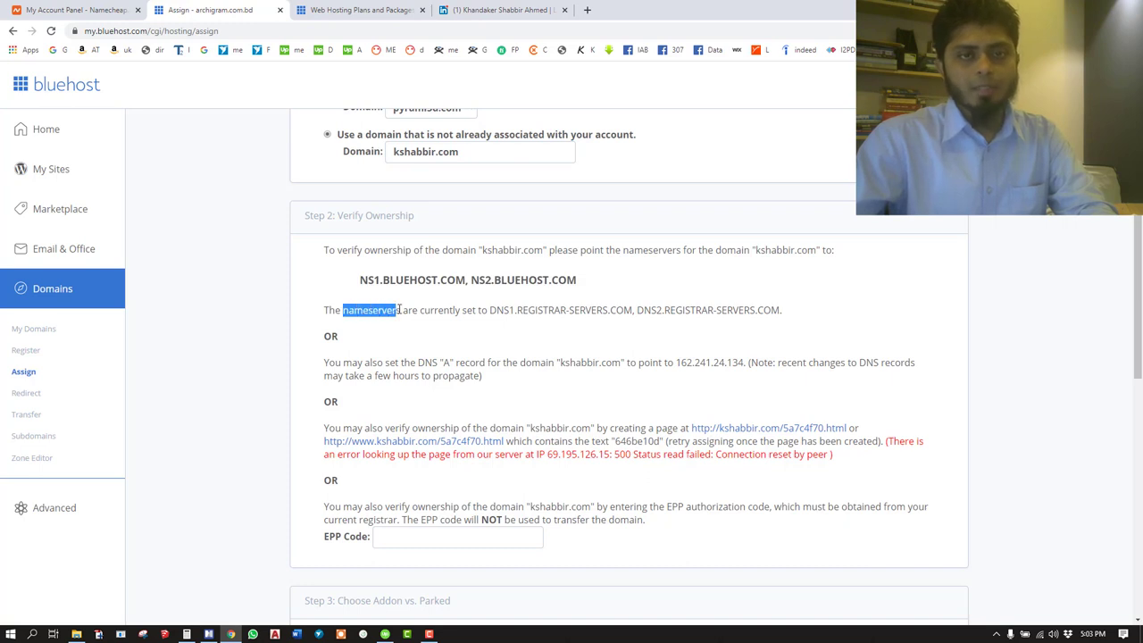
drag(360, 279, 466, 279)
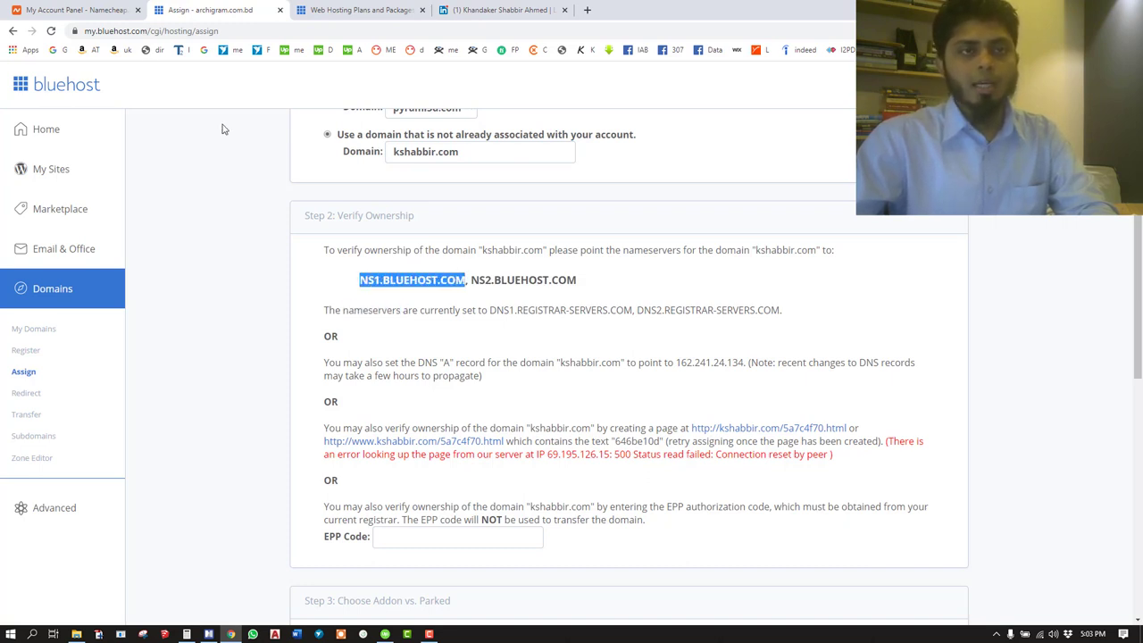
click(72, 11)
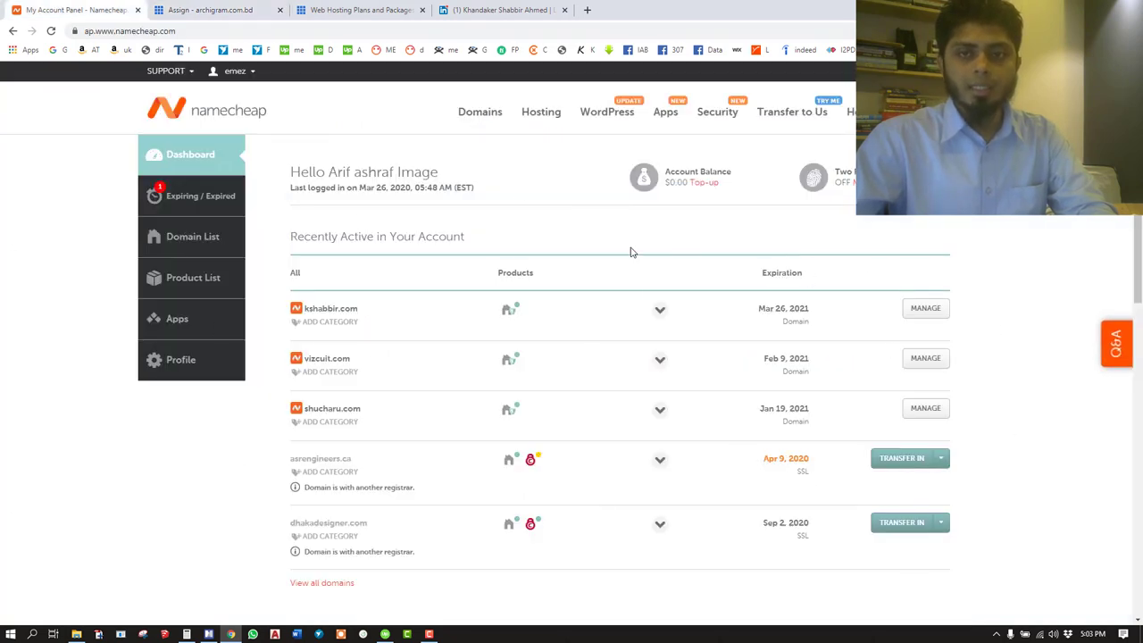
click(212, 10)
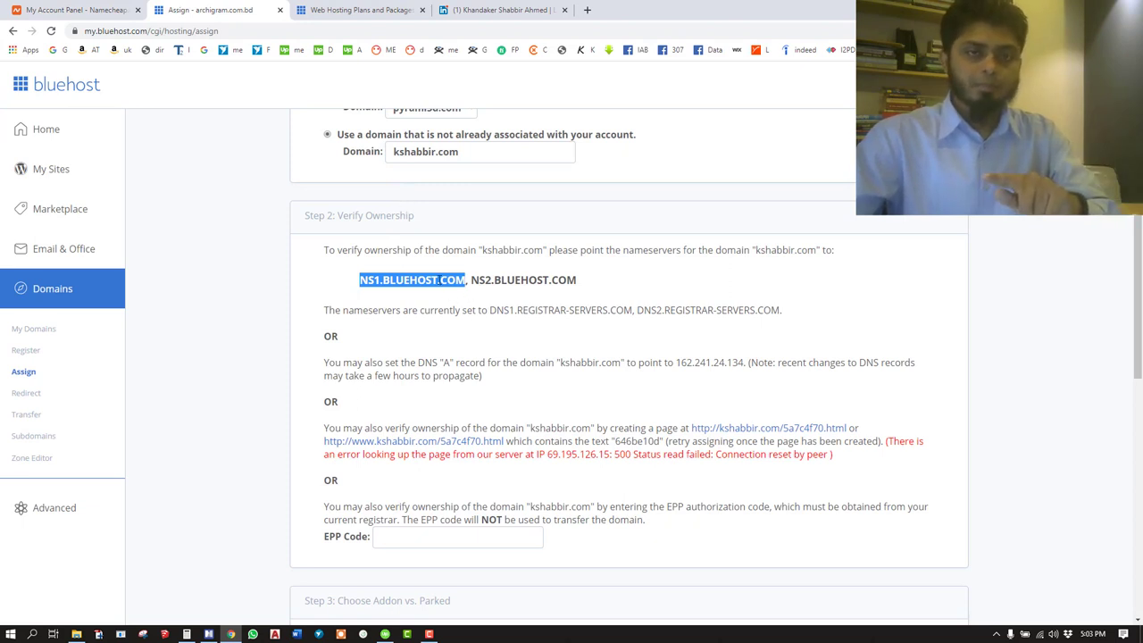
Open the management page for kshabbir.com on Namecheap and switch its nameservers to Custom DNS.
click(365, 280)
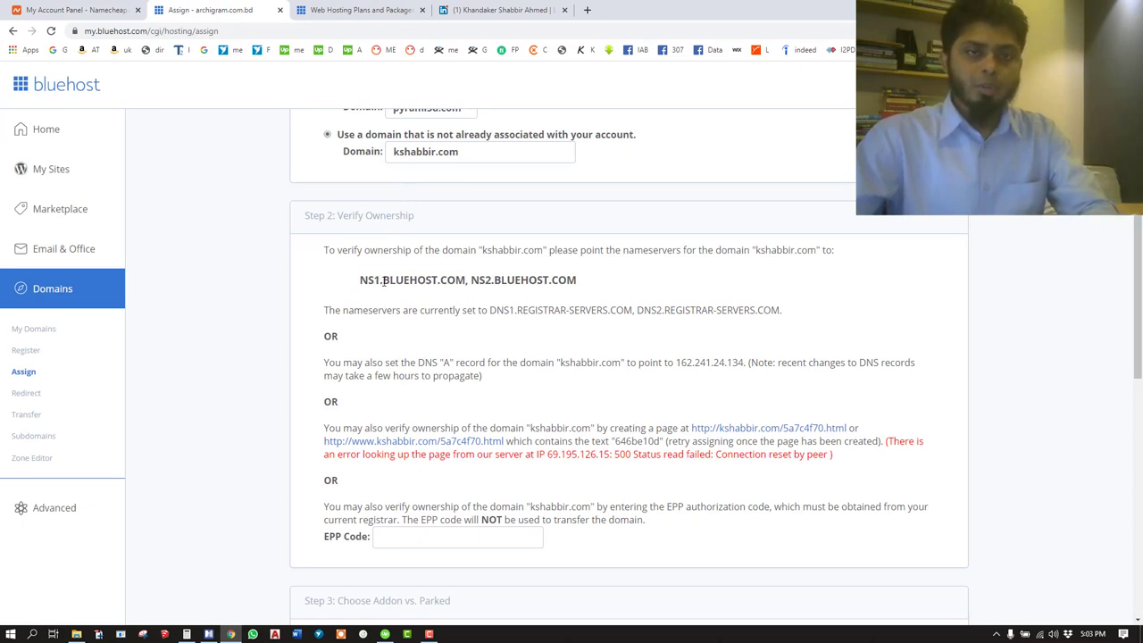
click(30, 9)
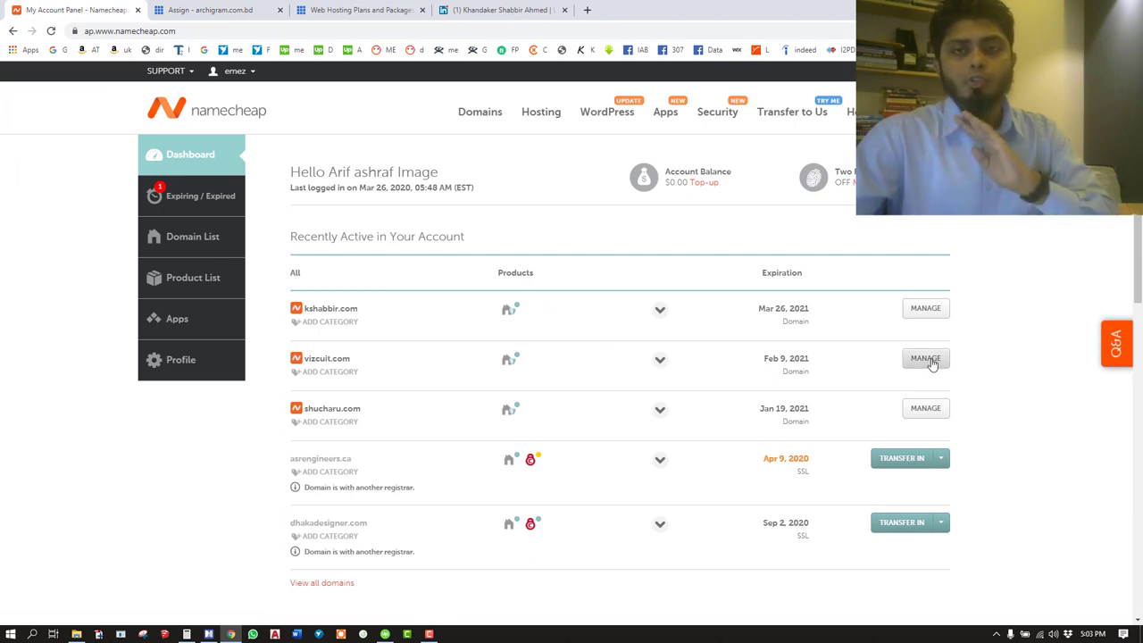
click(926, 309)
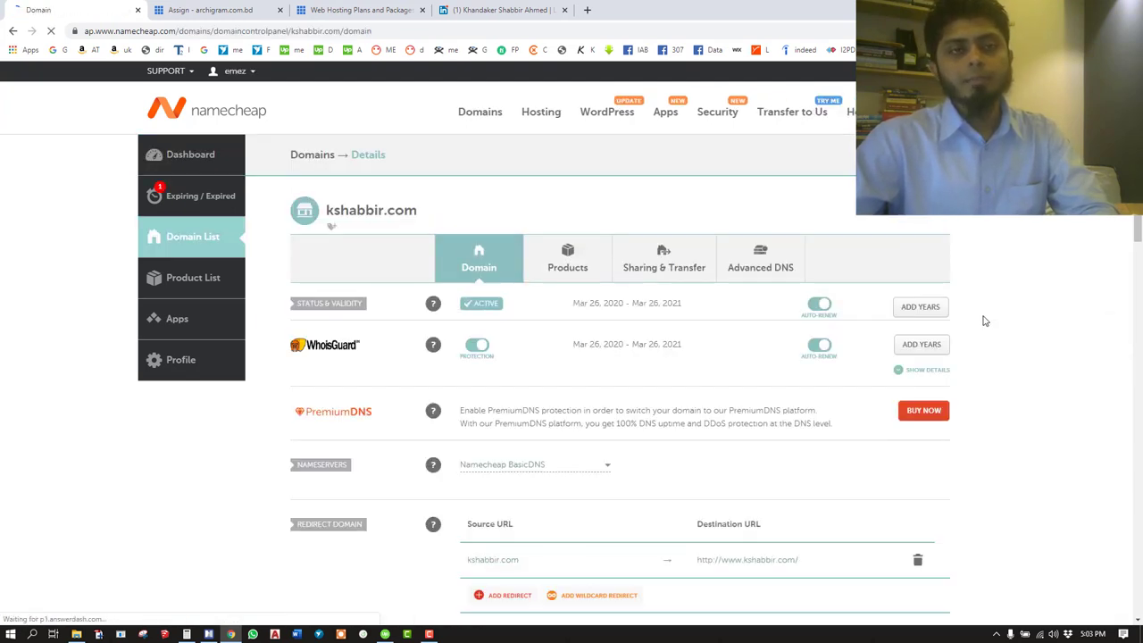
scroll(464, 323, down, 2)
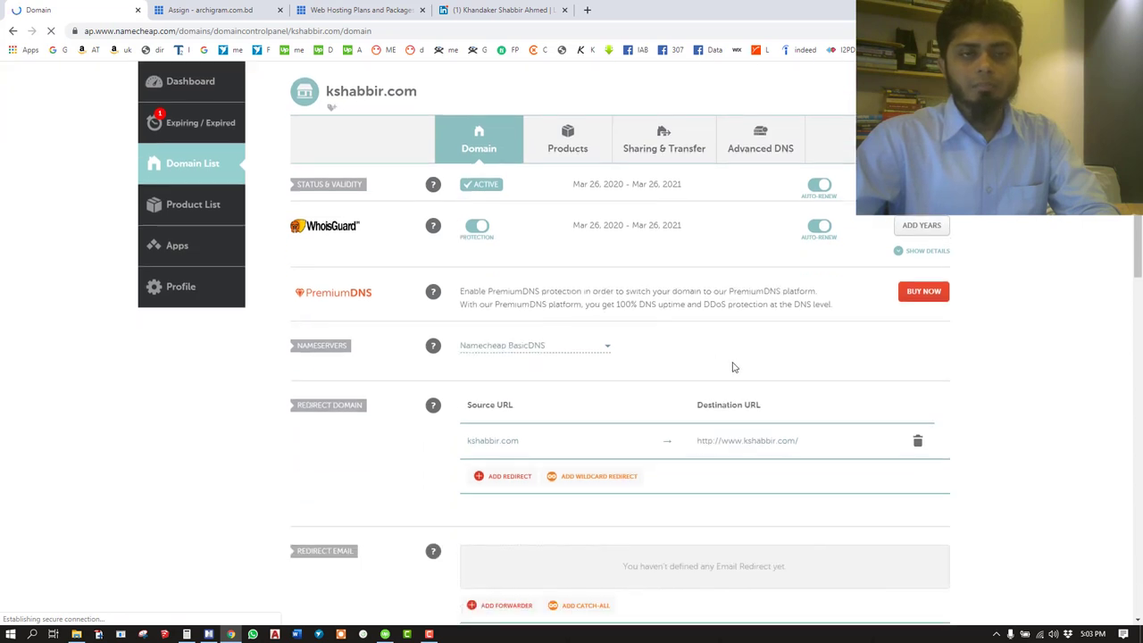
click(546, 346)
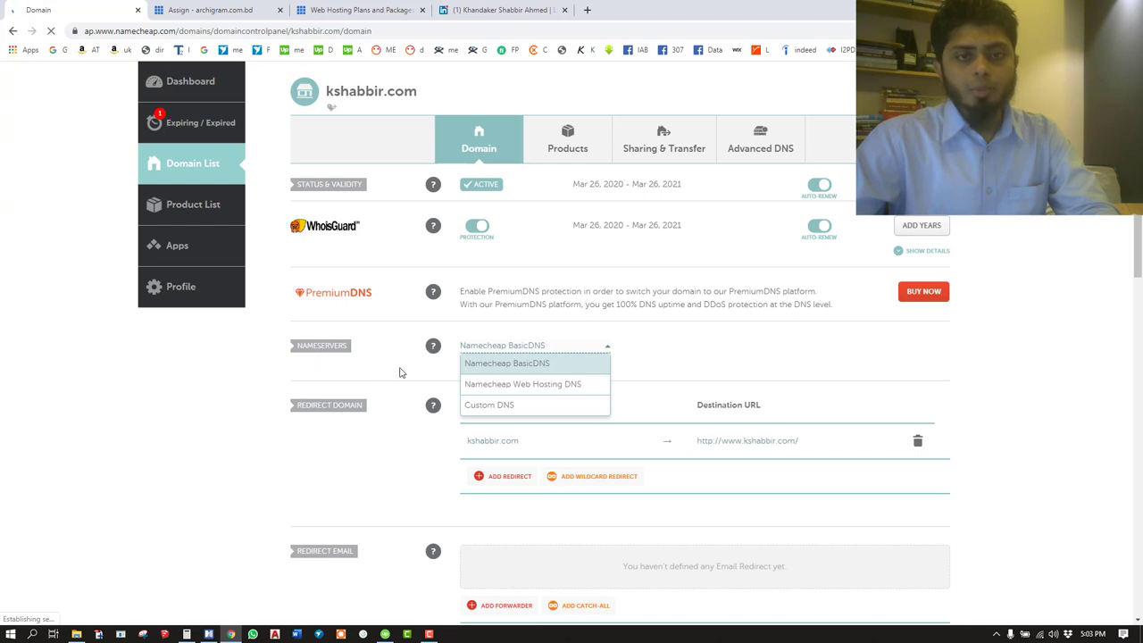
click(475, 405)
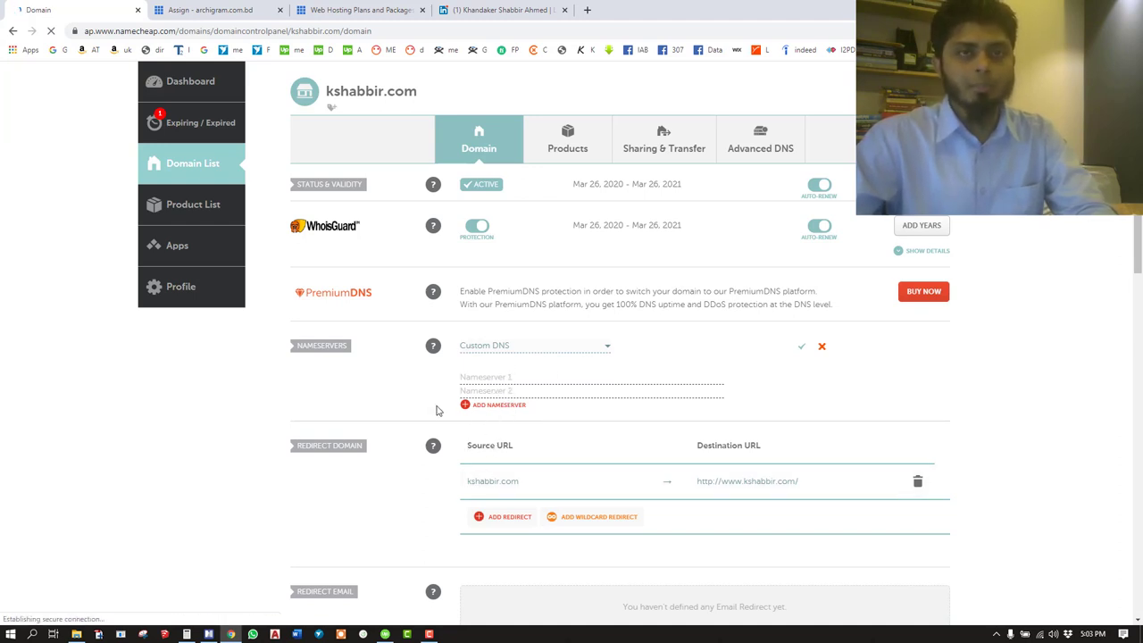
Copy NS1.BLUEHOST.COM from Bluehost's ownership verification instructions into the domain's first nameserver entry on Namecheap.
click(331, 9)
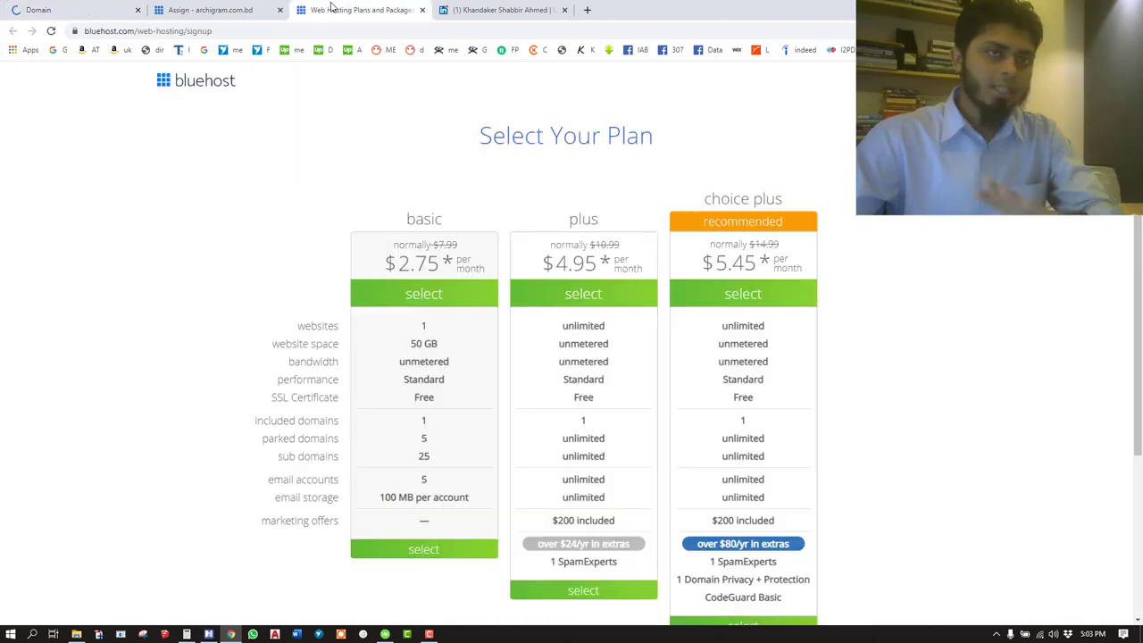
click(185, 8)
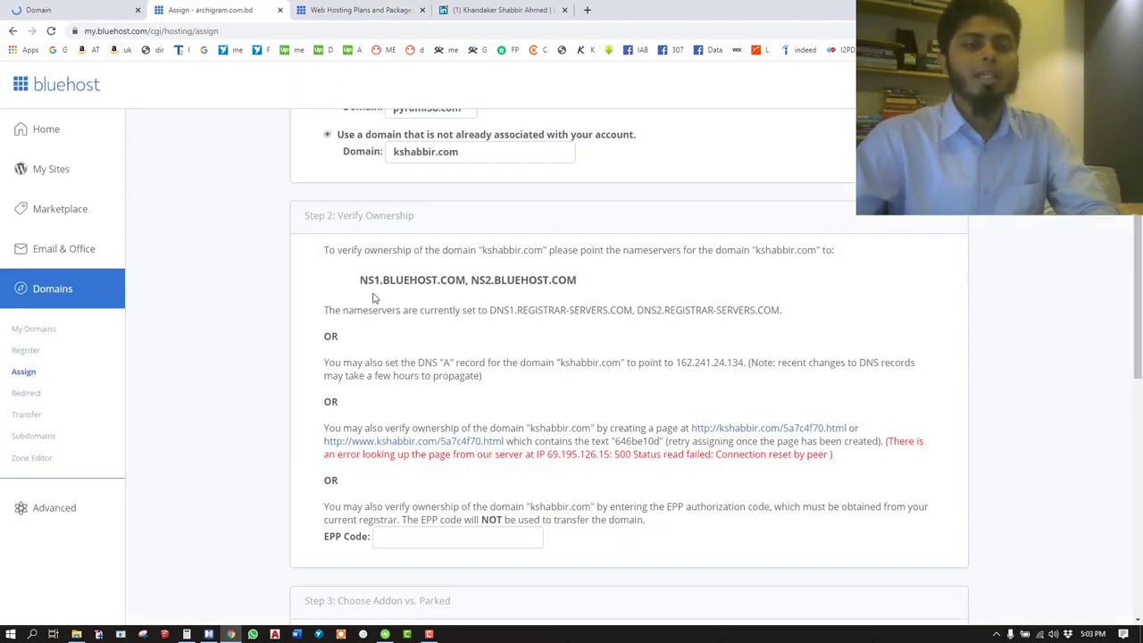
drag(361, 282, 465, 283)
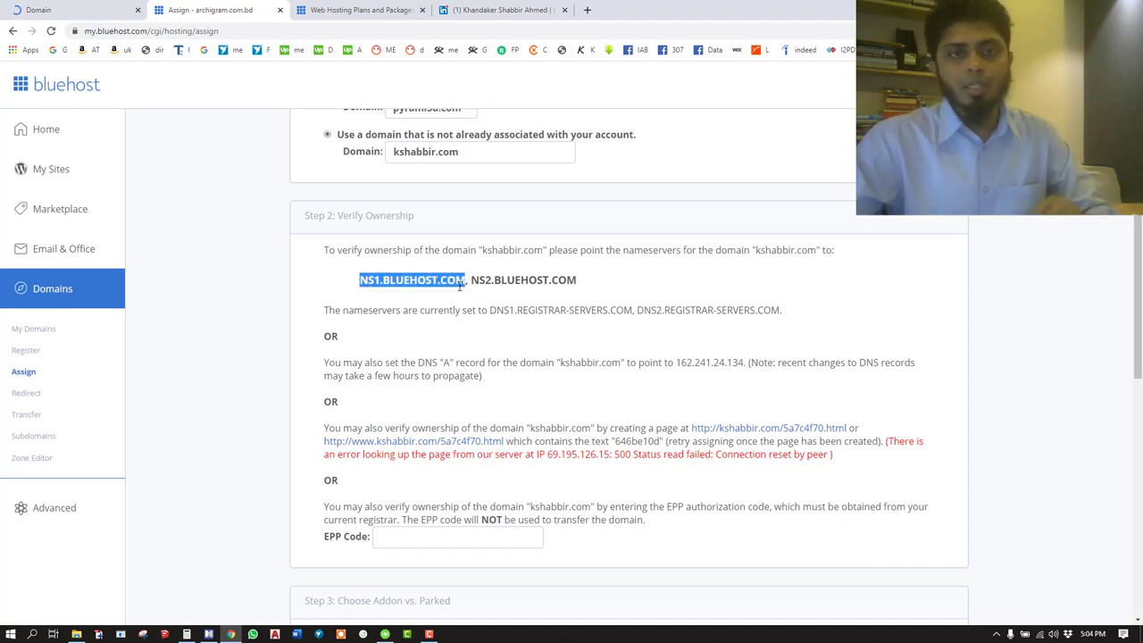
right_click(455, 284)
click(471, 293)
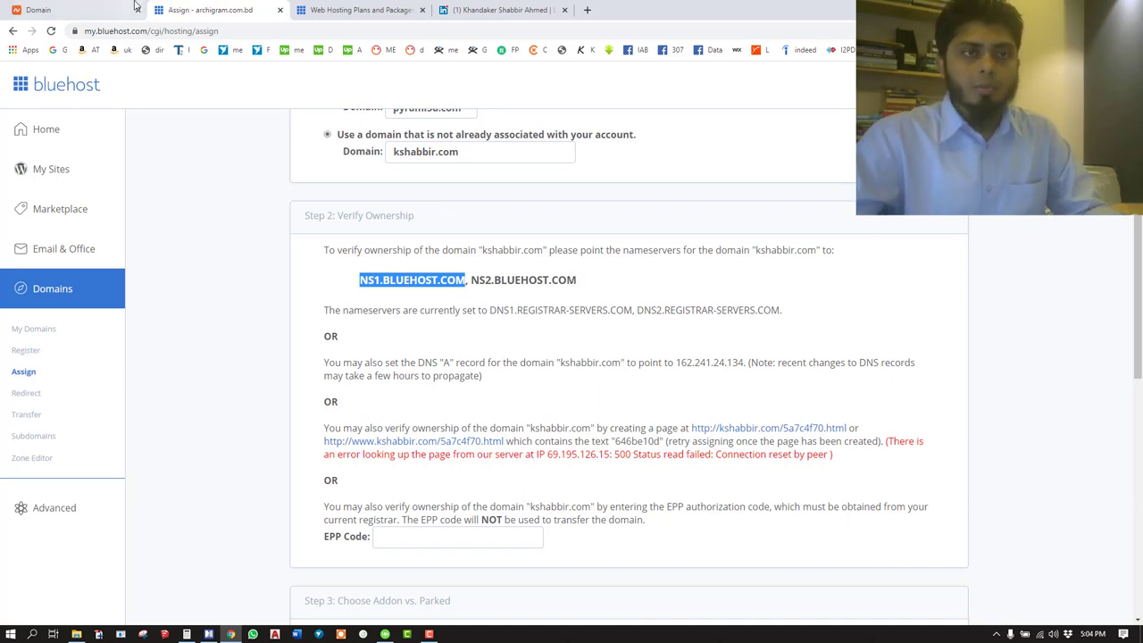
click(89, 10)
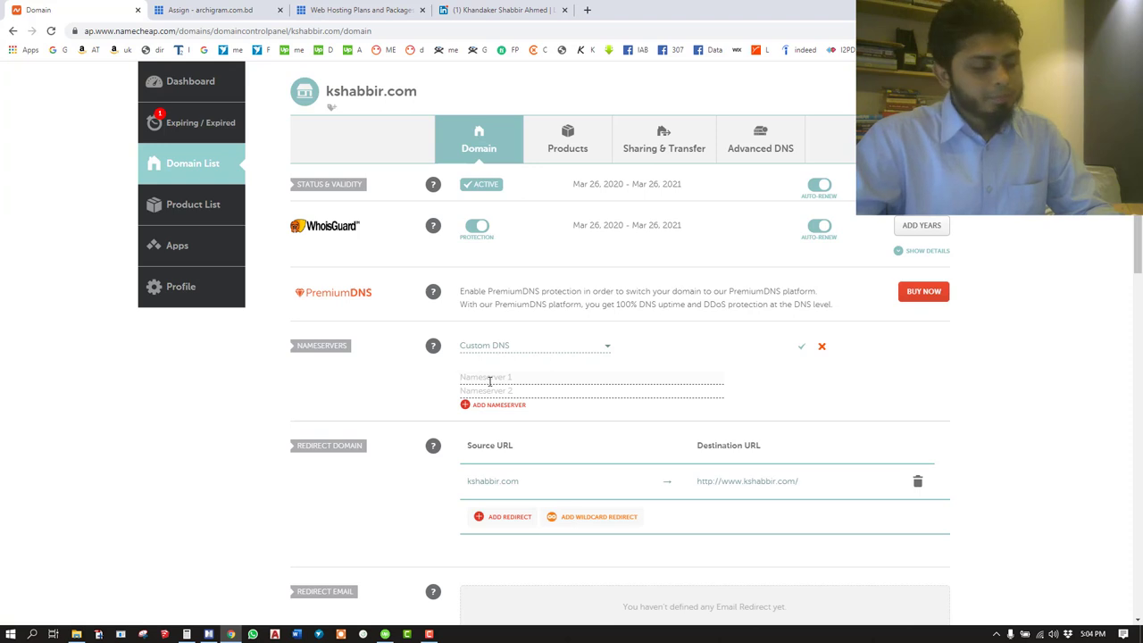
key(ctrl+v)
Copy NS2.BLUEHOST.COM from Bluehost into the second nameserver entry on Namecheap and save the custom nameservers.
click(234, 10)
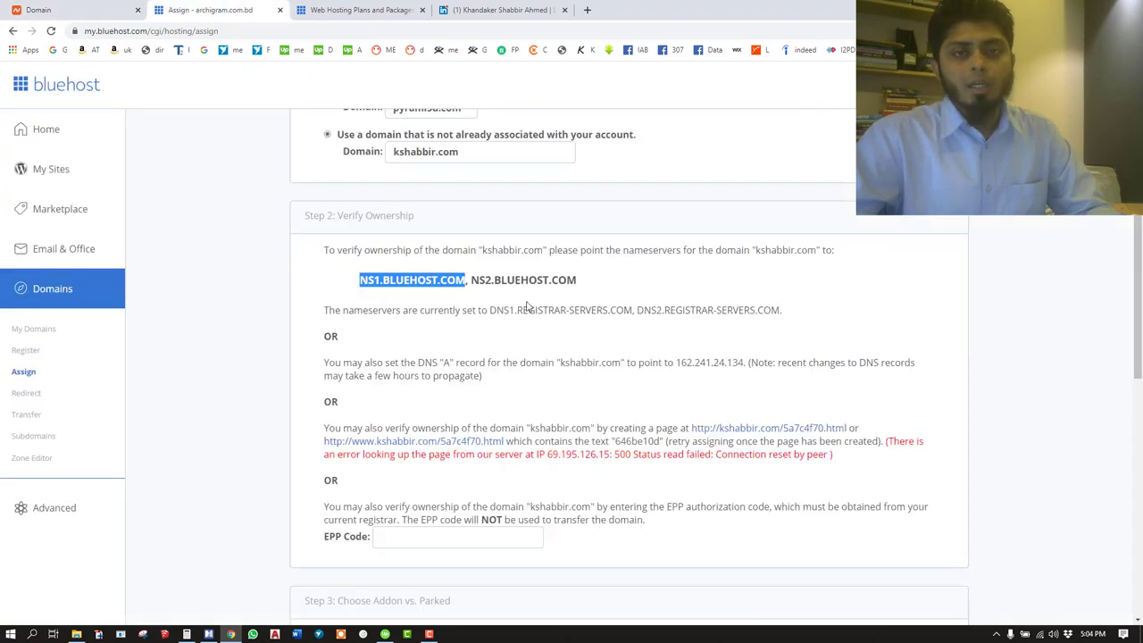
click(492, 279)
drag(471, 279, 574, 281)
key(ctrl+c)
click(106, 8)
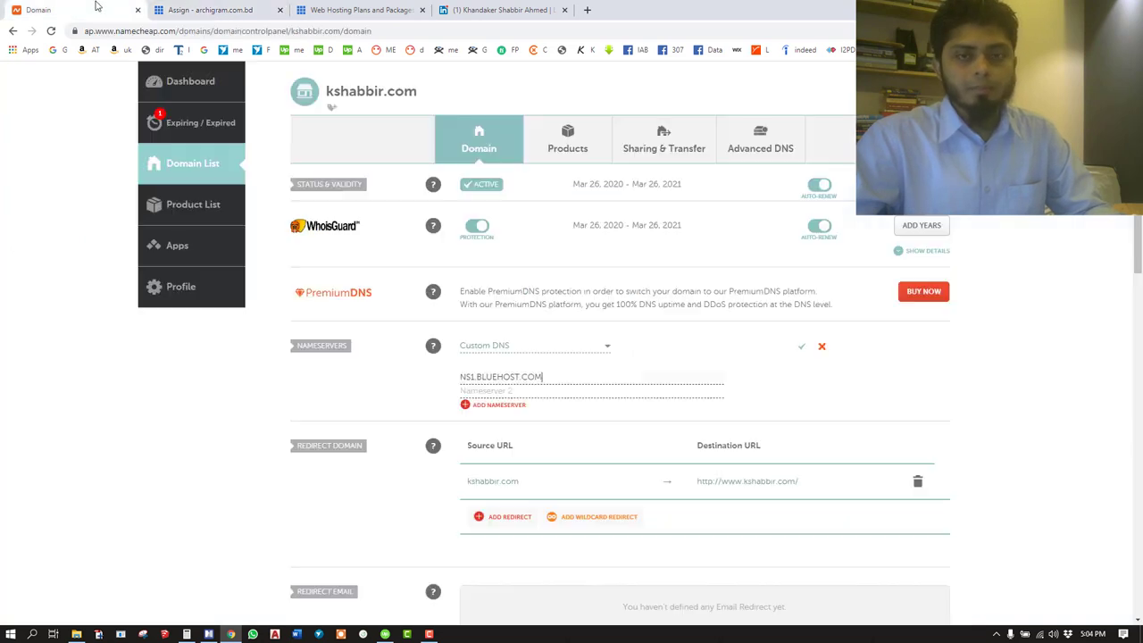
click(514, 394)
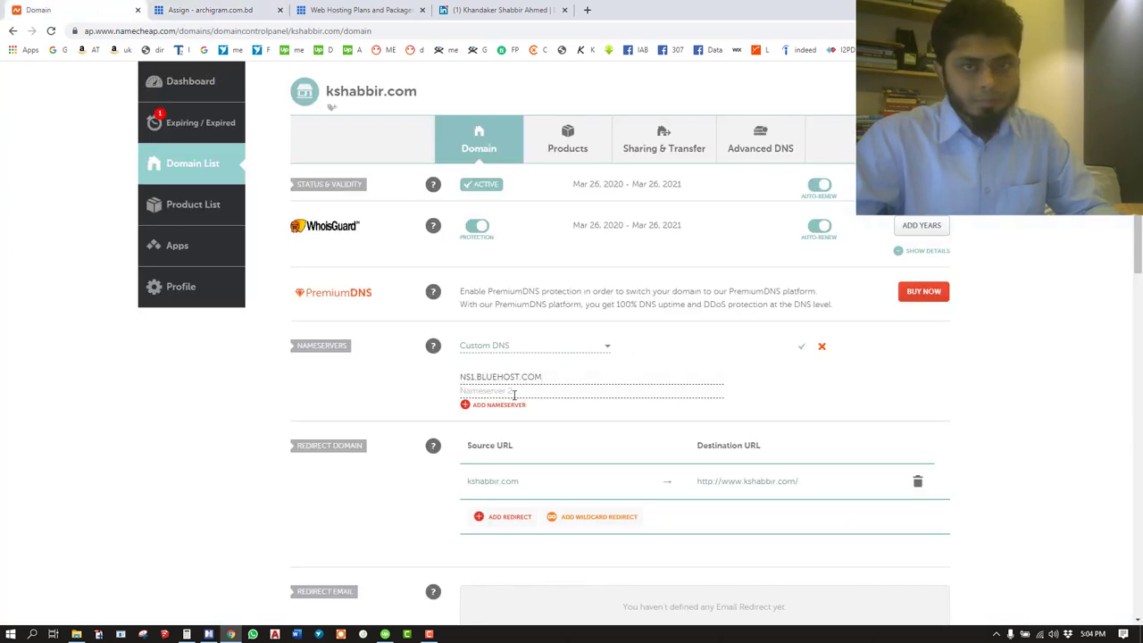
key(ctrl+v)
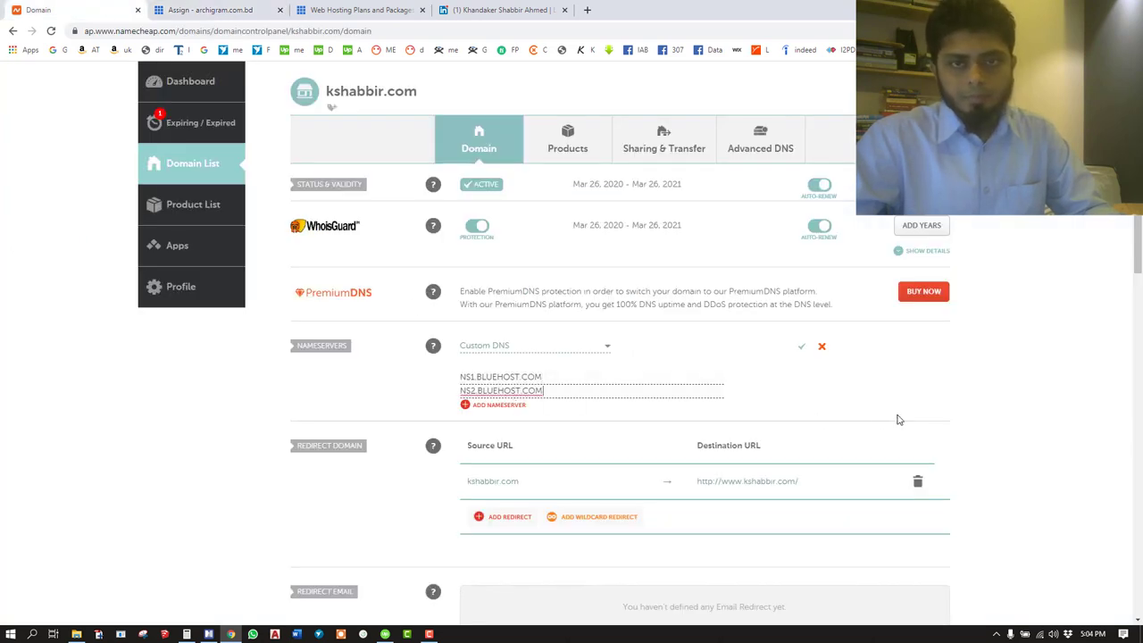
click(803, 350)
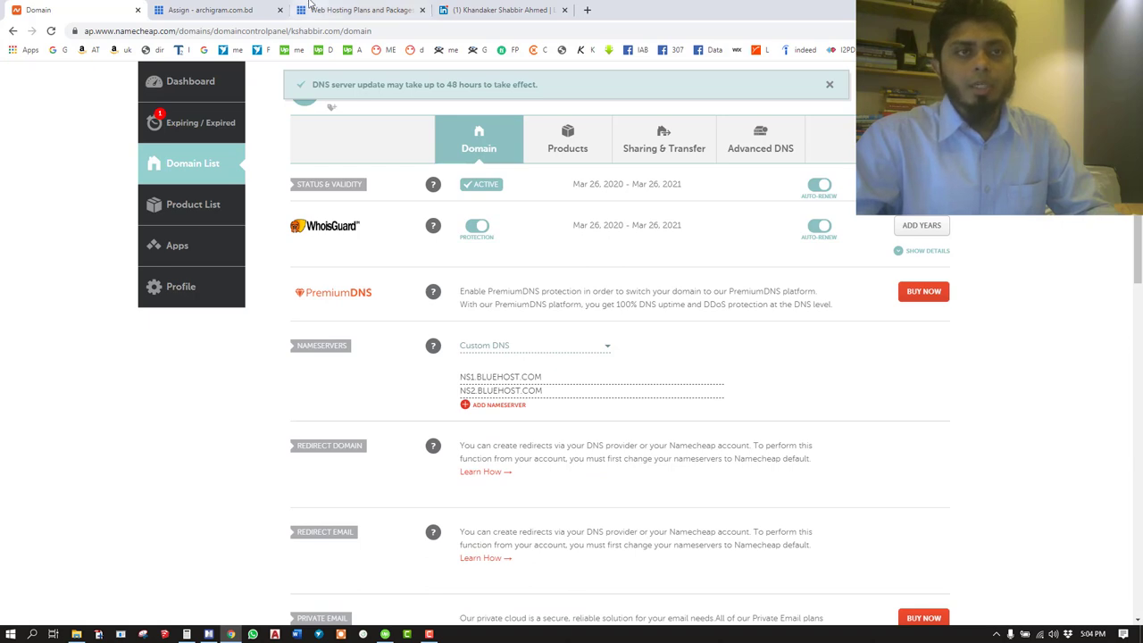
Return to Bluehost and rerun the ownership check for kshabbir.com by reselecting the option for a domain not already associated with the account.
click(255, 10)
scroll(590, 329, up, 3)
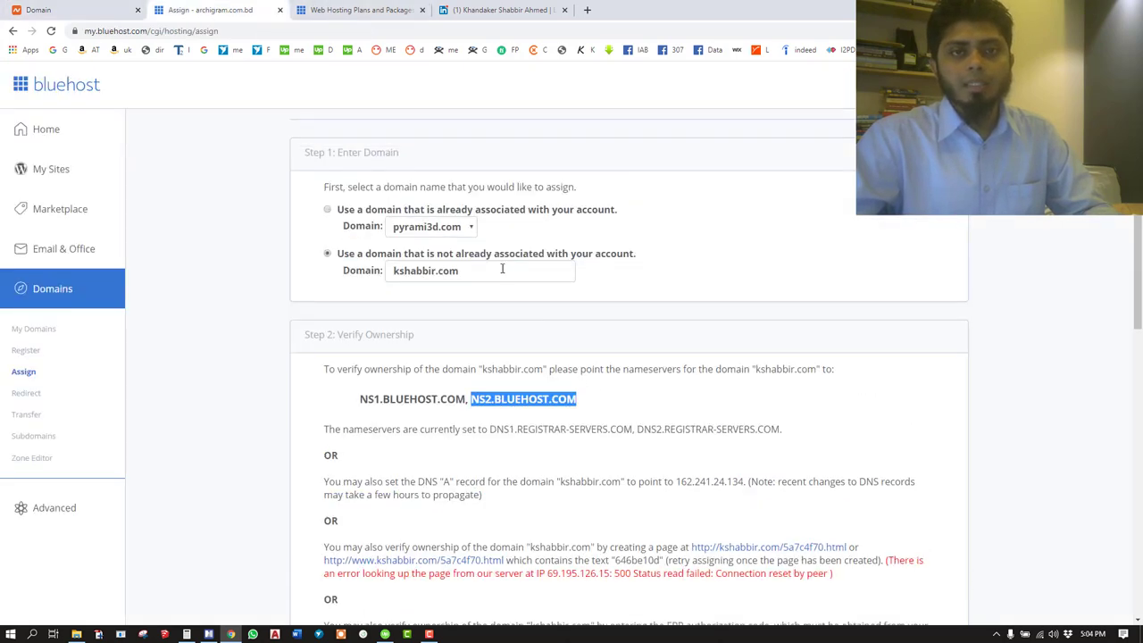
click(347, 212)
click(356, 258)
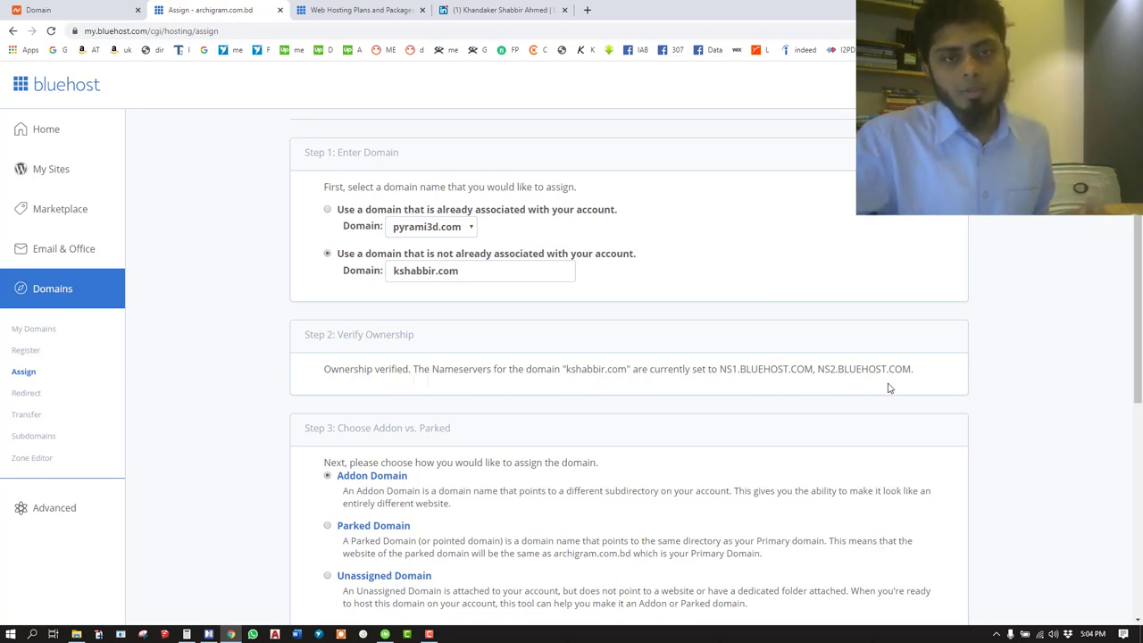
Review the ownership verification status and read the Addon Domain description among the ways to assign kshabbir.com.
scroll(875, 386, down, 1)
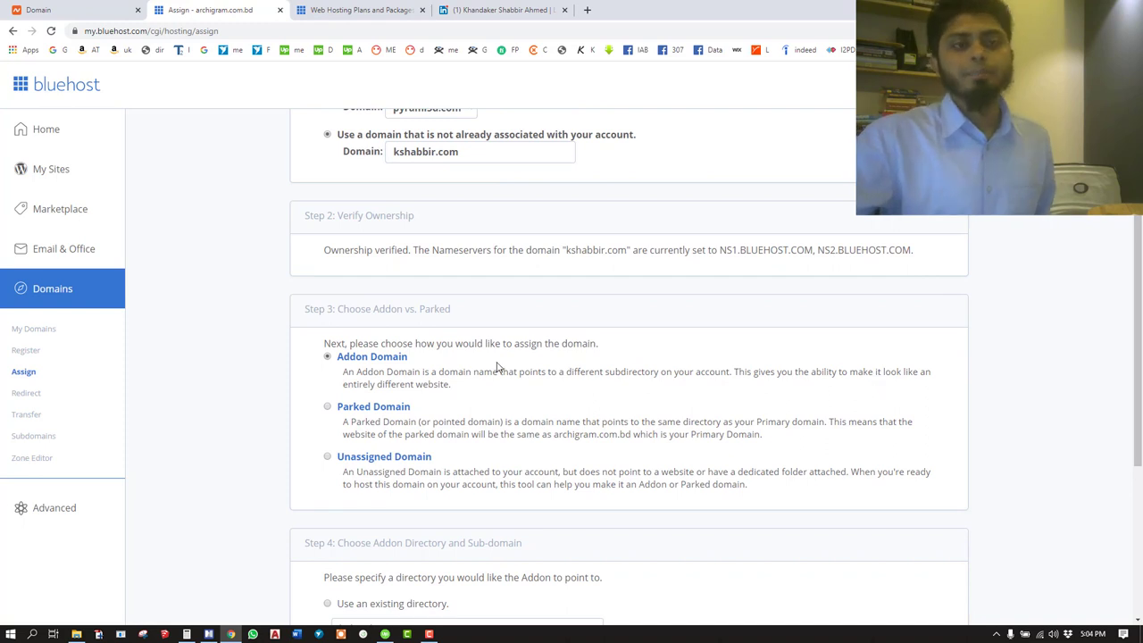
scroll(498, 366, up, 1)
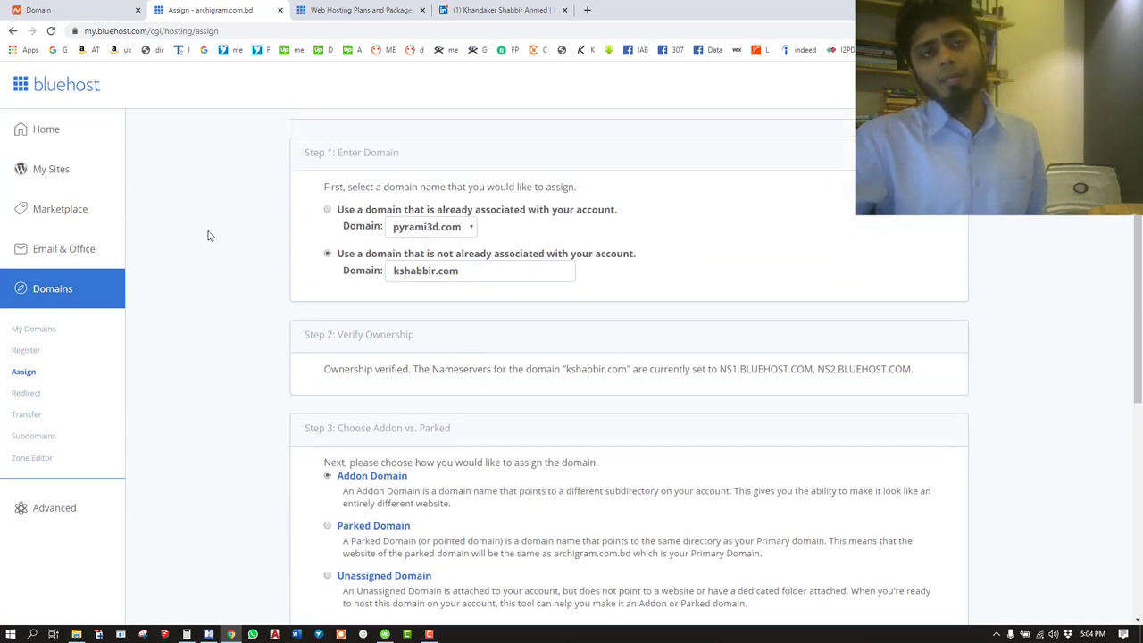
scroll(211, 268, down, 1)
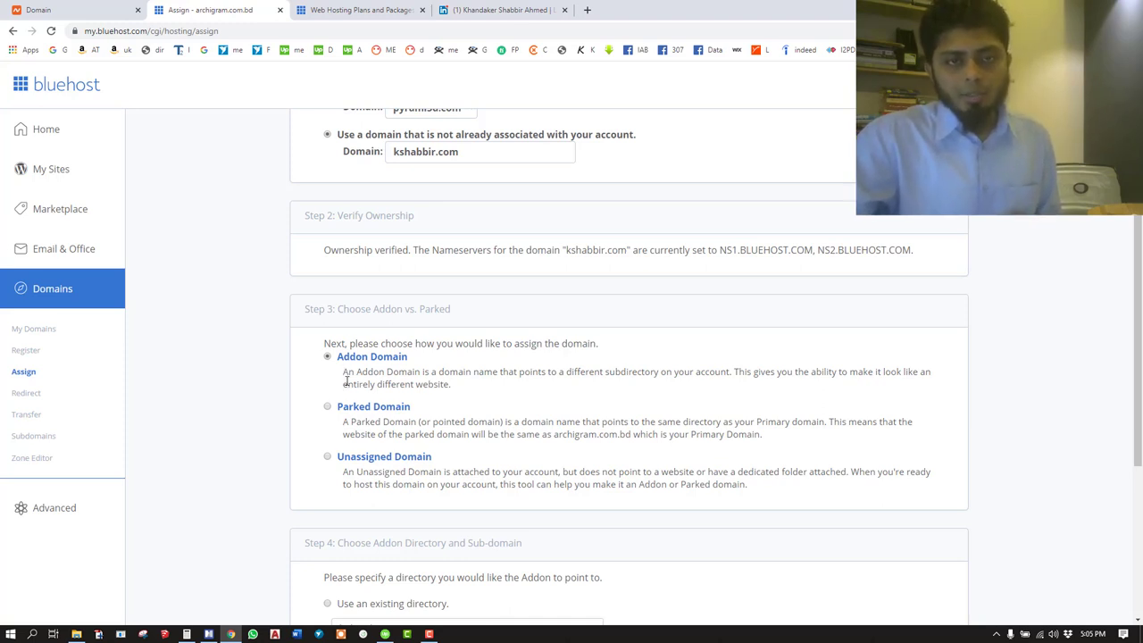
drag(345, 373, 474, 388)
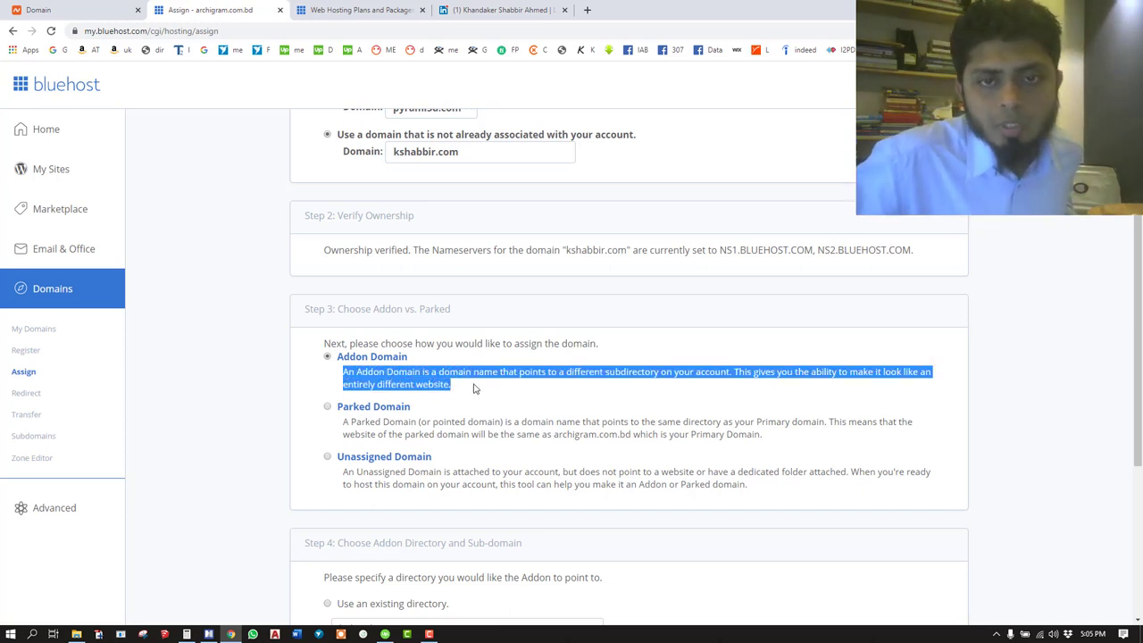
click(725, 397)
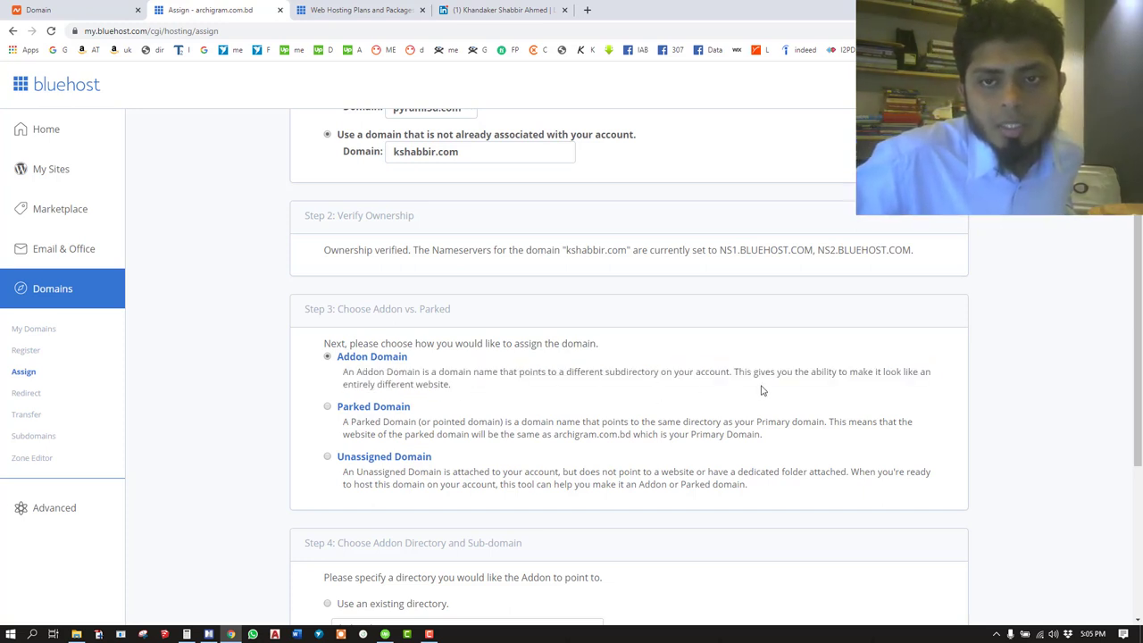
drag(811, 371, 847, 391)
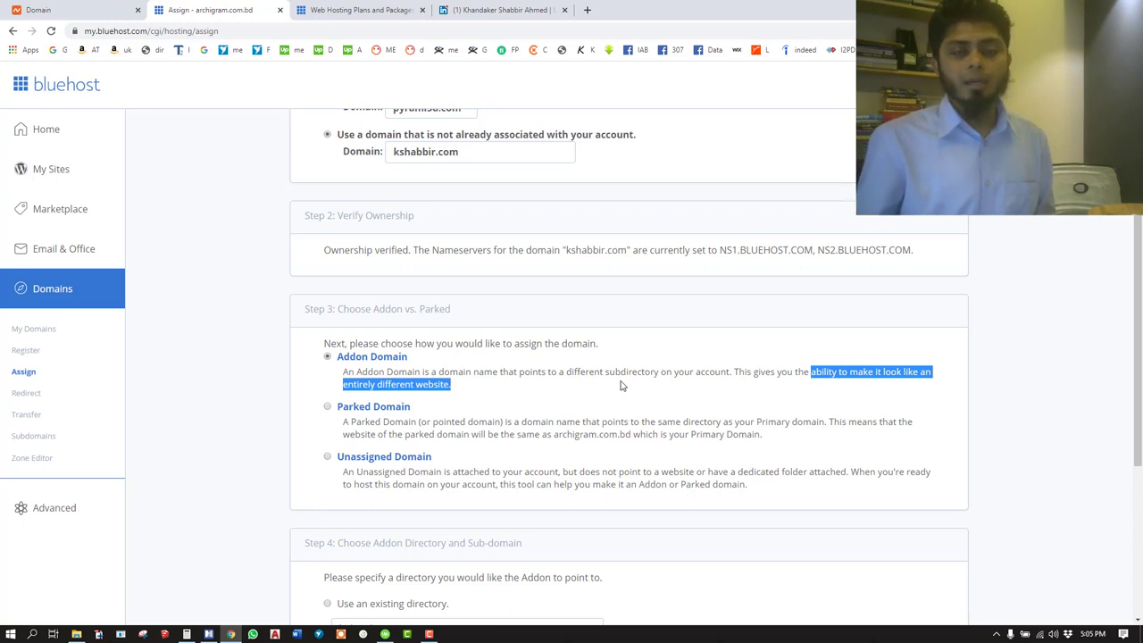
click(307, 419)
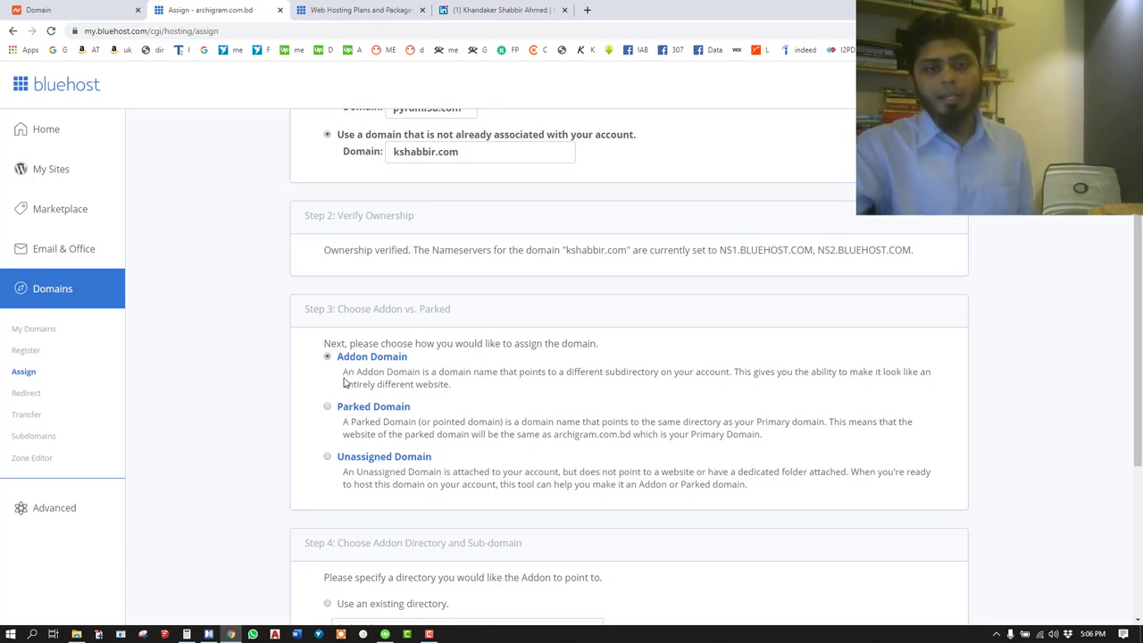
Assign kshabbir.com as an addon domain with the new directory public_html/kshabbir and the sub-domain kshabbir.archigram.com.bd.
scroll(466, 498, down, 2)
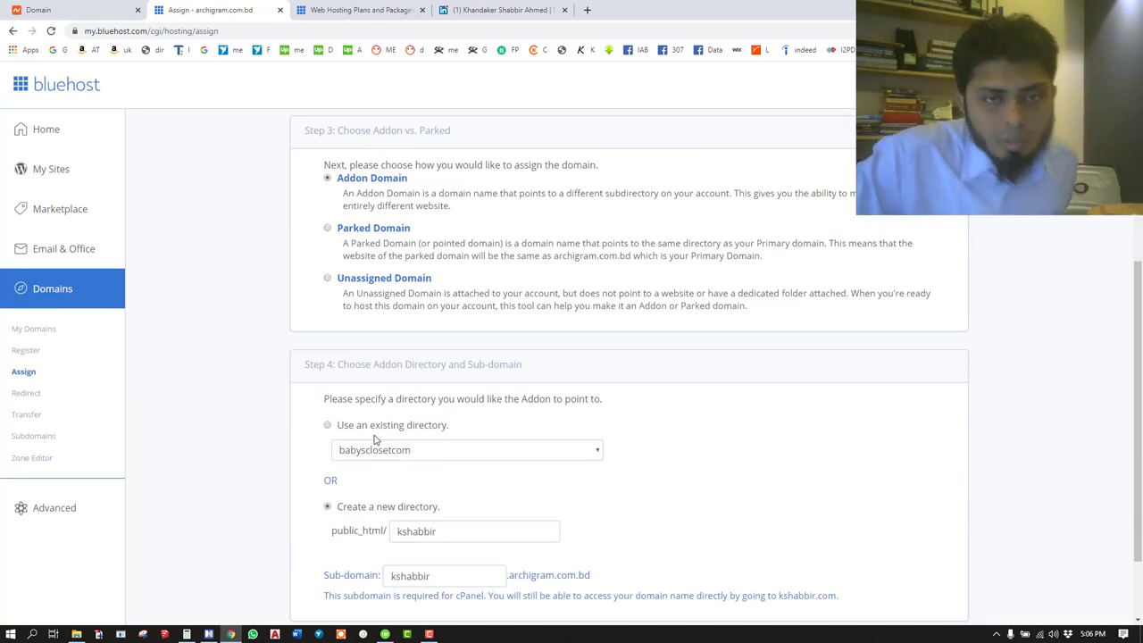
scroll(376, 425, down, 1)
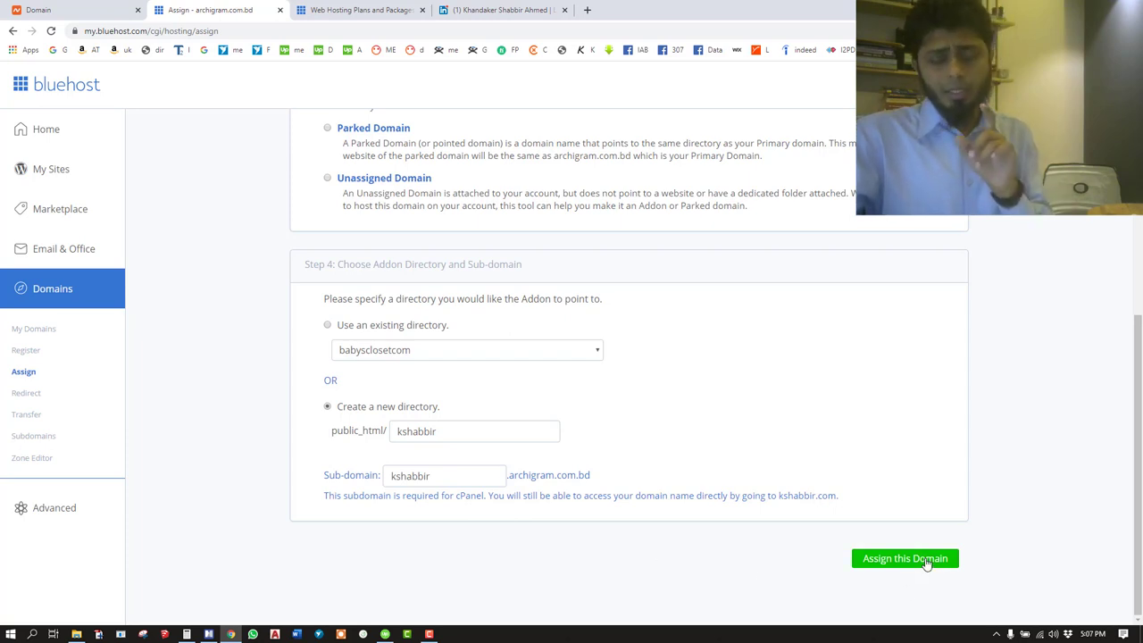
click(875, 561)
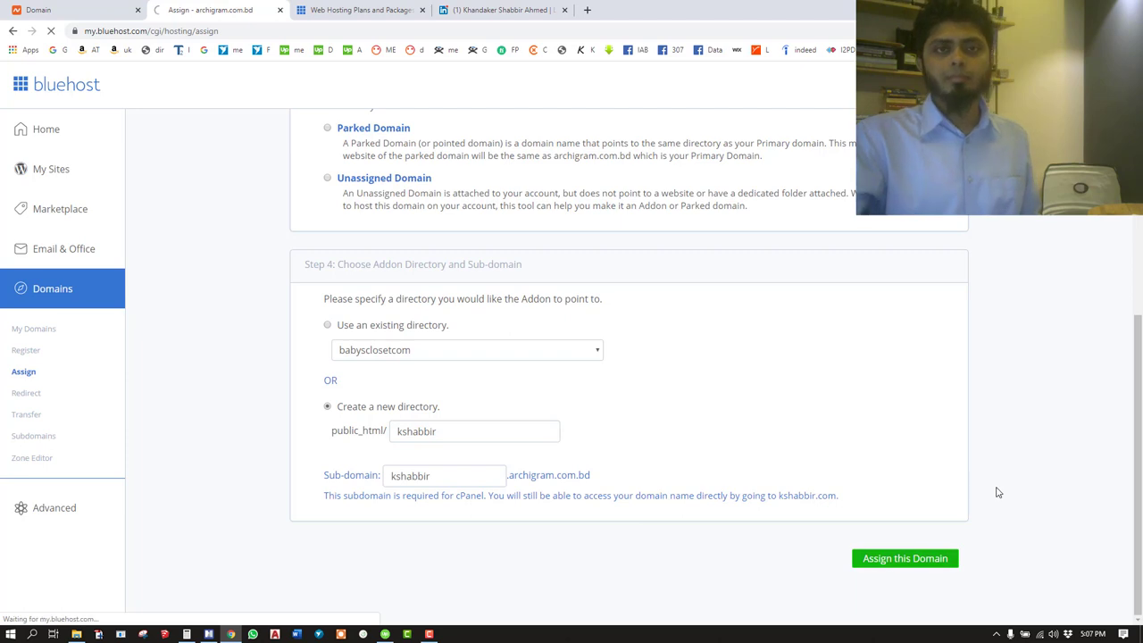